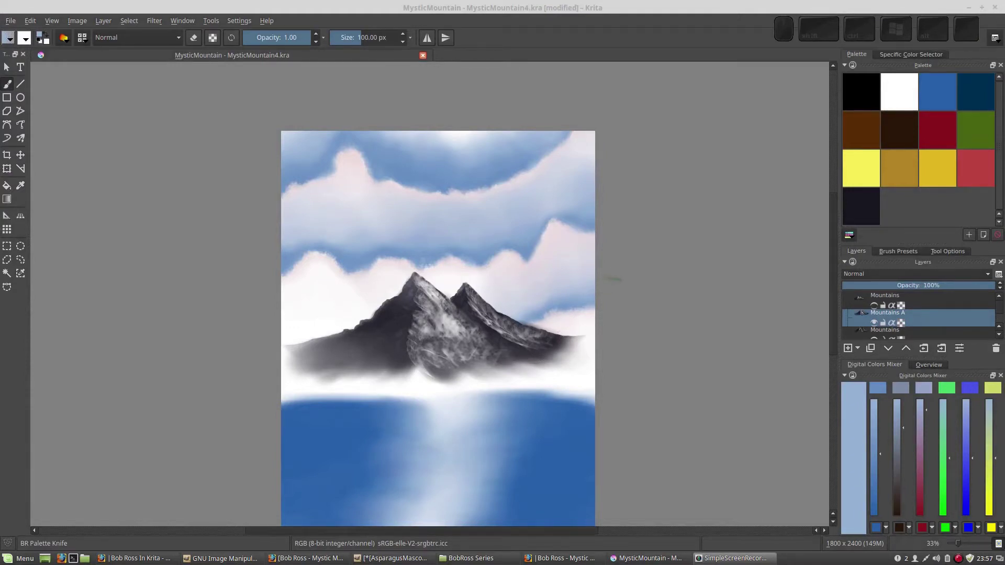
# Switch from the palette knife to the BR Cloud Brush preset using the canvas pop-up palette.
pyautogui.rightClick(529, 268)
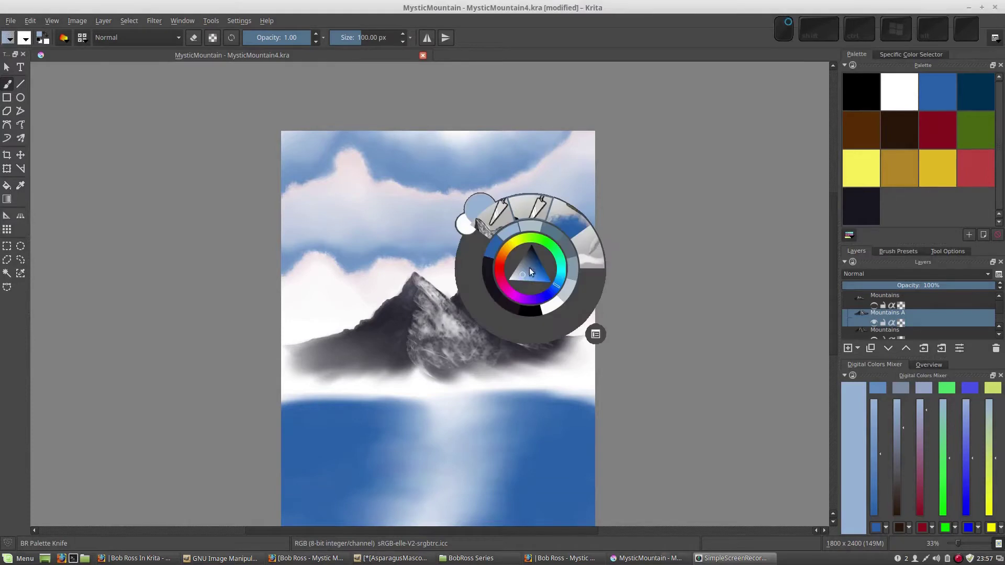
pyautogui.click(565, 217)
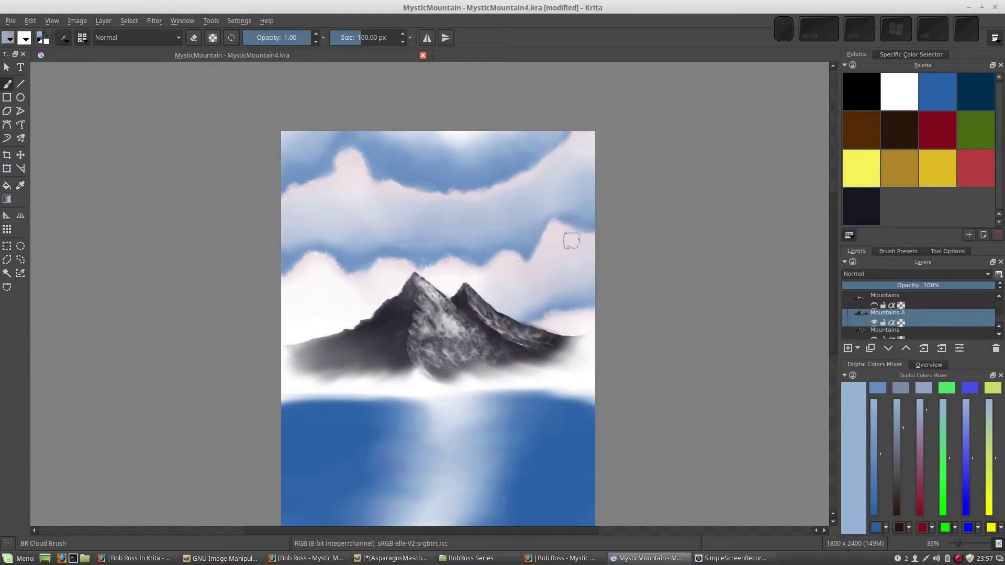
pyautogui.rightClick(536, 239)
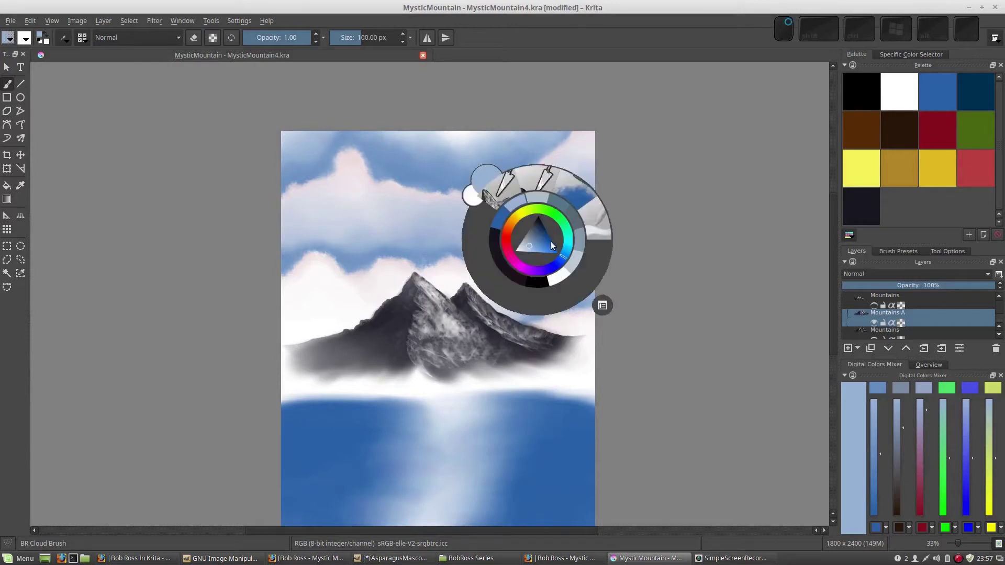
pyautogui.click(574, 190)
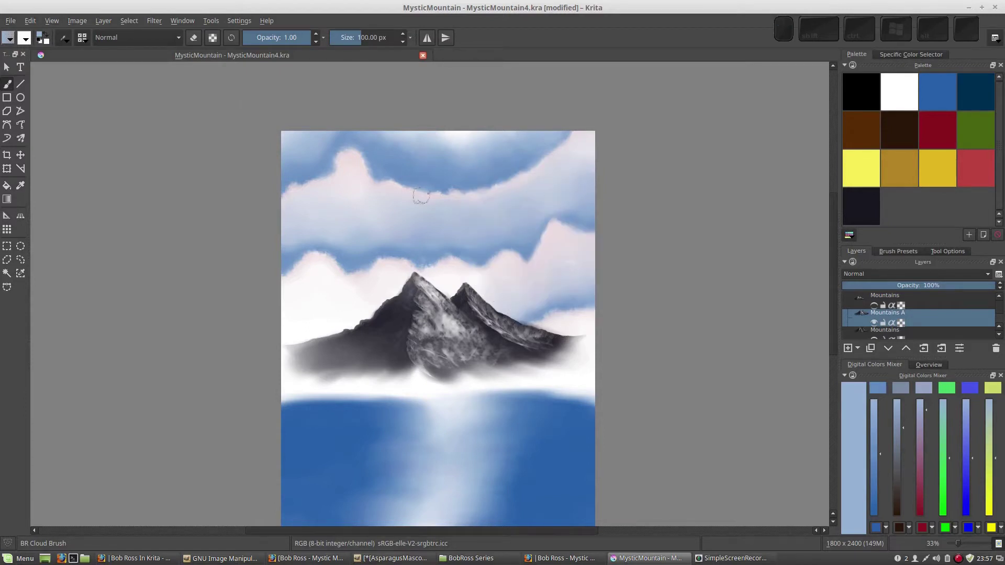
# Increase the BR Palette Knife - Snow diameter to 105 px and overwrite the preset.
pyautogui.click(65, 42)
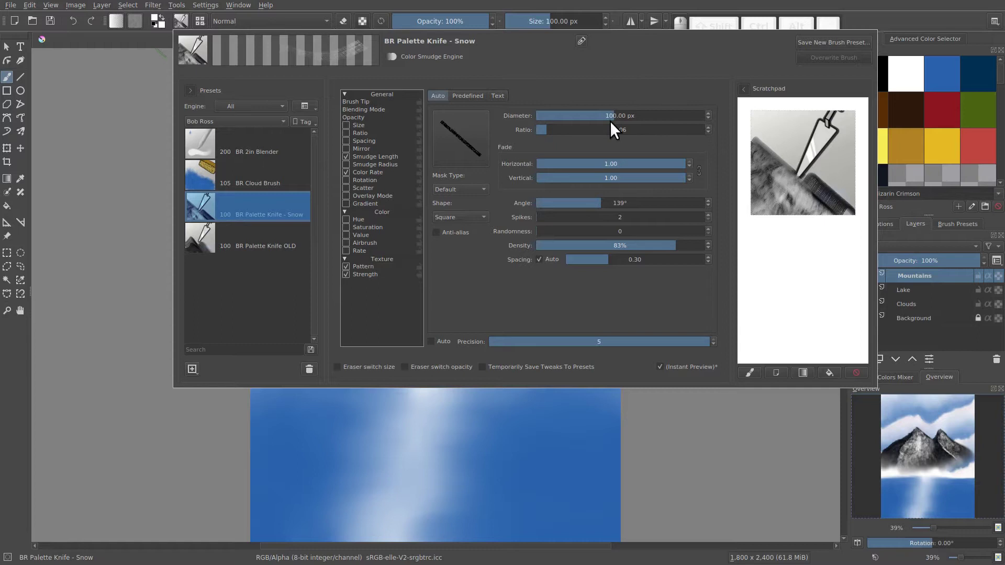
pyautogui.click(706, 111)
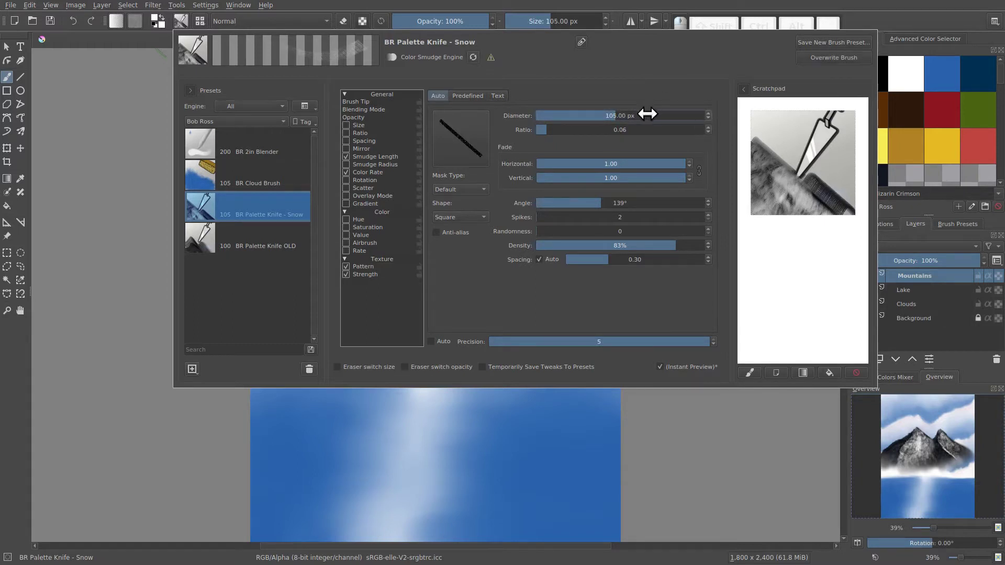
pyautogui.click(827, 59)
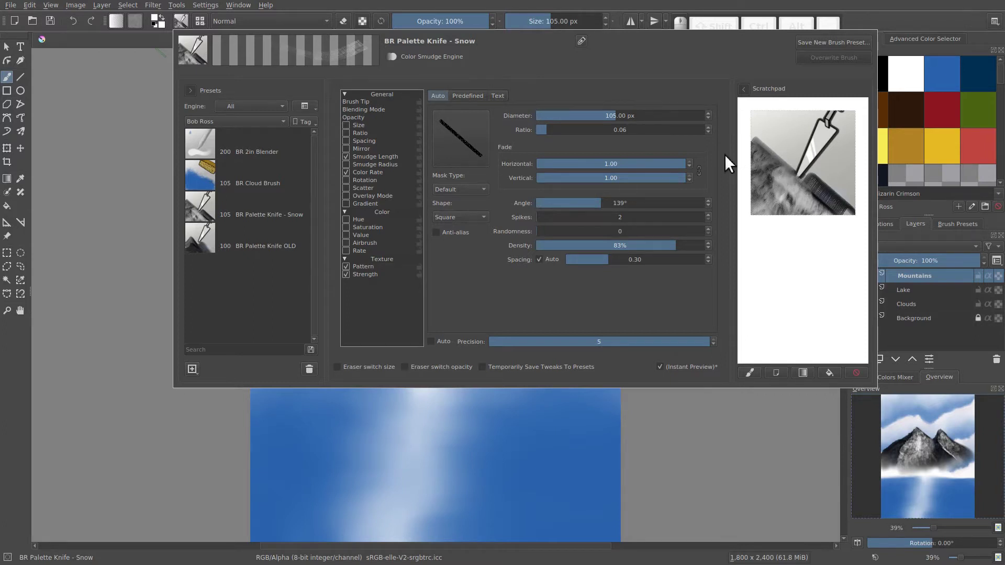
# Load BR Cloud Brush's thumbnail into the scratchpad and rename the preset to 'BR Cloud Brush OLD'.
pyautogui.click(198, 174)
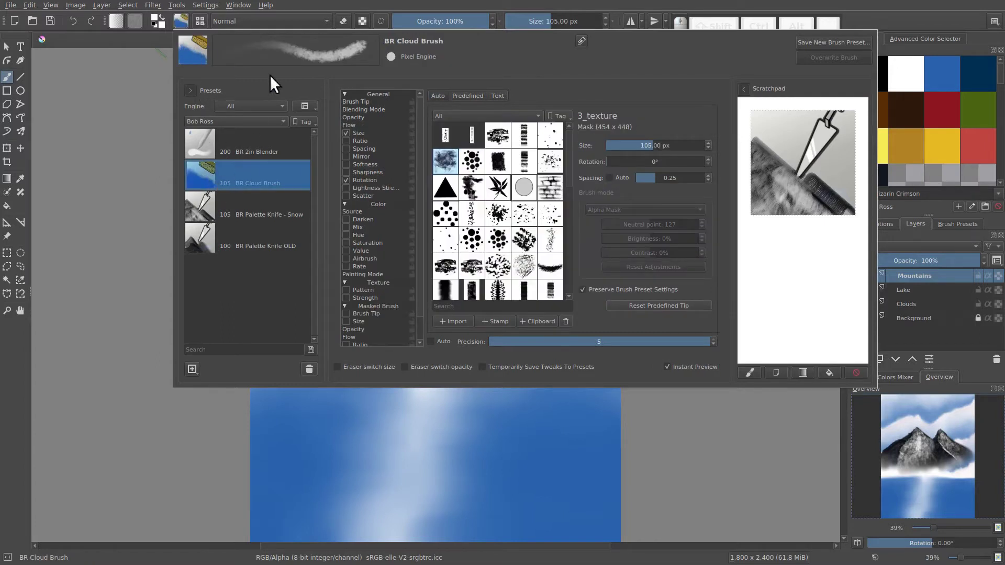
pyautogui.click(748, 372)
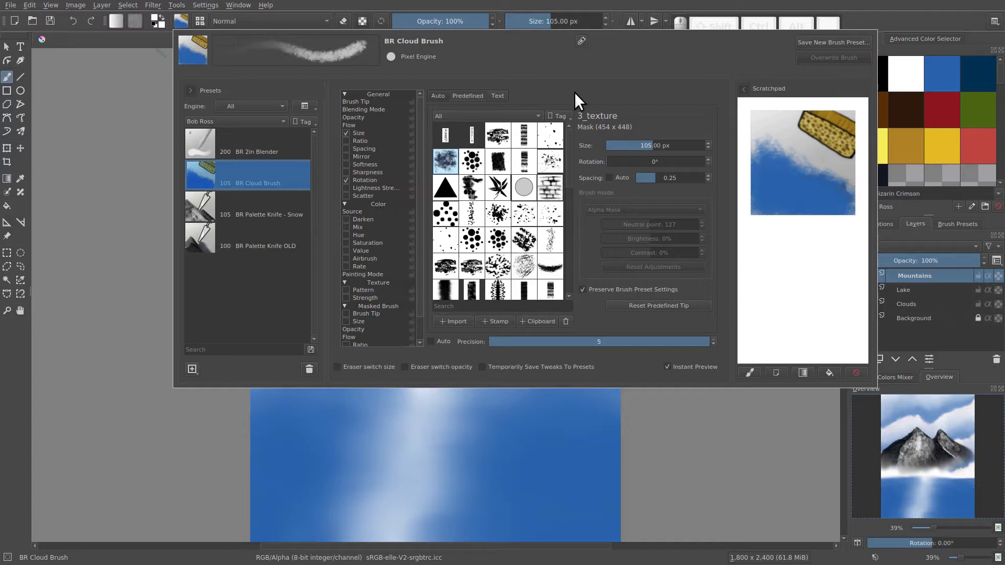
pyautogui.click(582, 41)
pyautogui.click(482, 40)
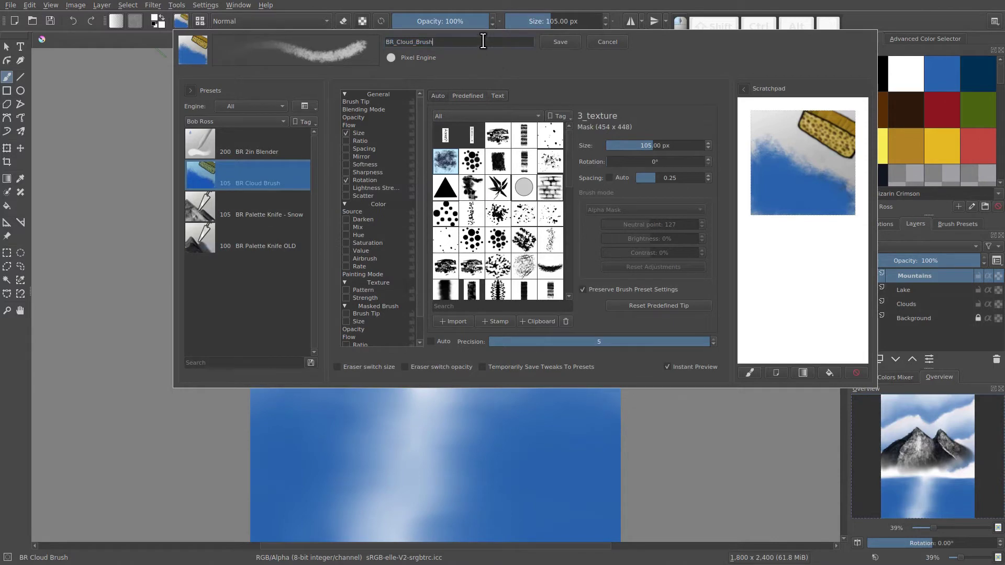
pyautogui.write('OLD')
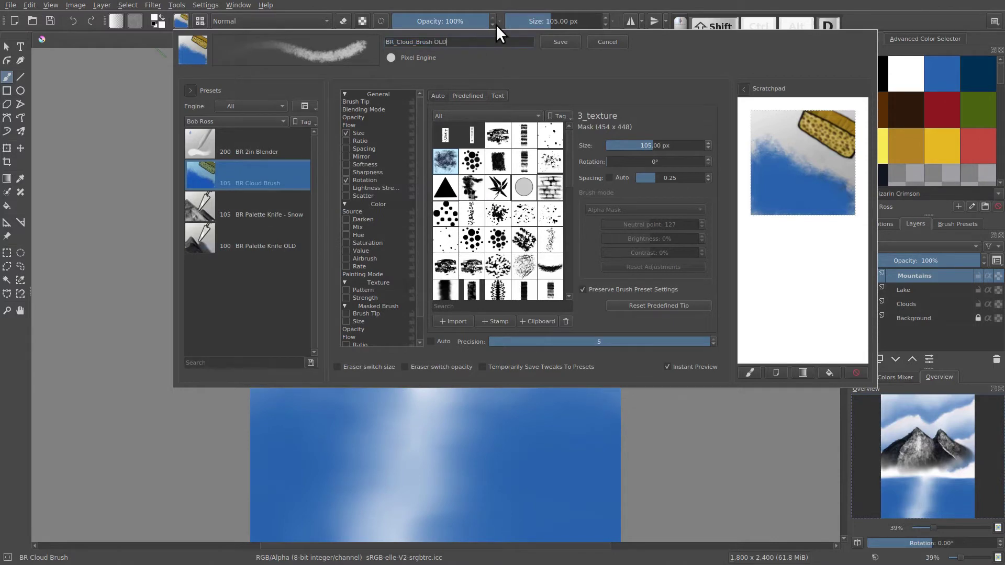
pyautogui.click(566, 44)
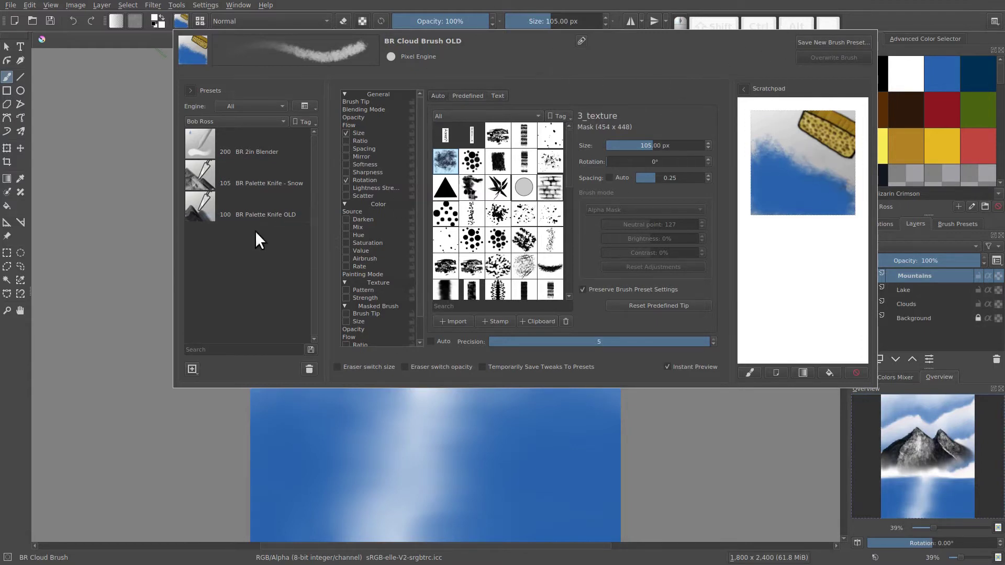
# Show presets from all tags, search 'bri' and load Bristle Large with its scratchpad thumbnail.
pyautogui.click(204, 121)
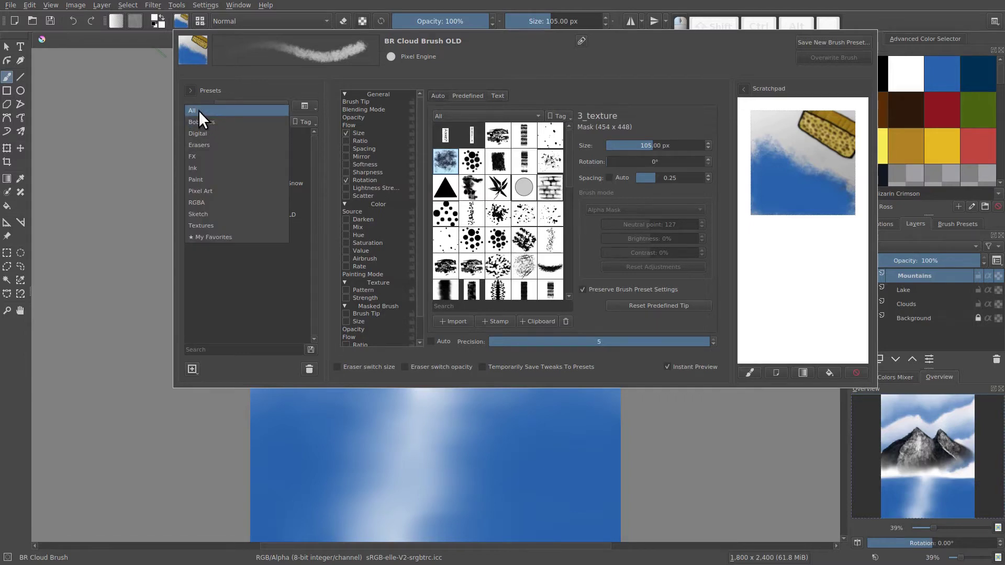
pyautogui.click(199, 111)
pyautogui.click(250, 348)
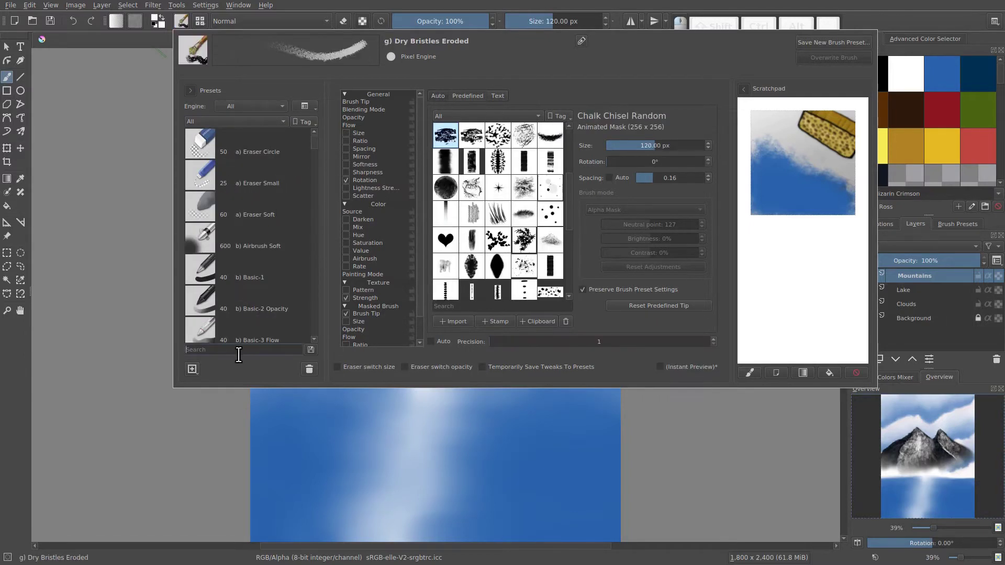
pyautogui.write('bri')
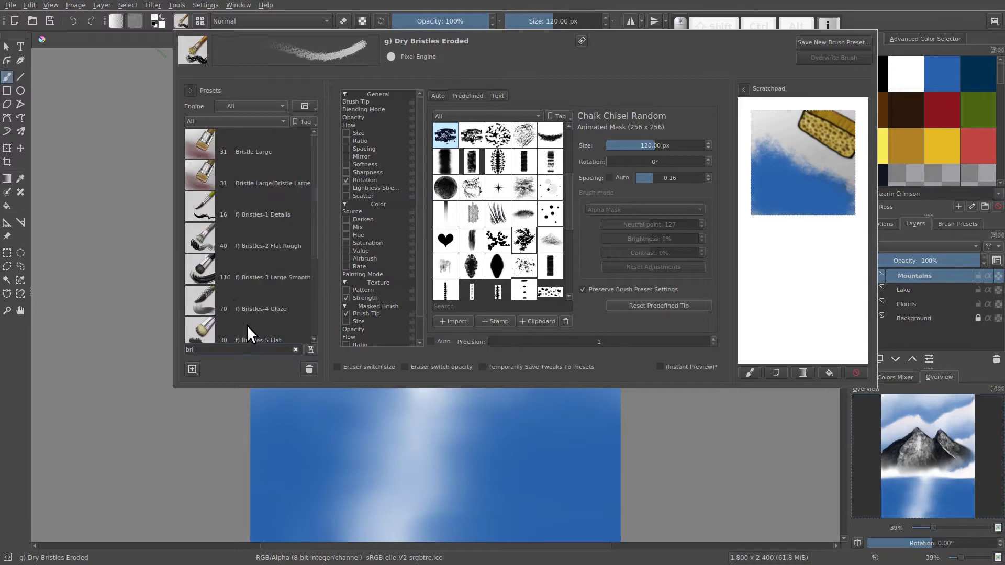
pyautogui.click(200, 142)
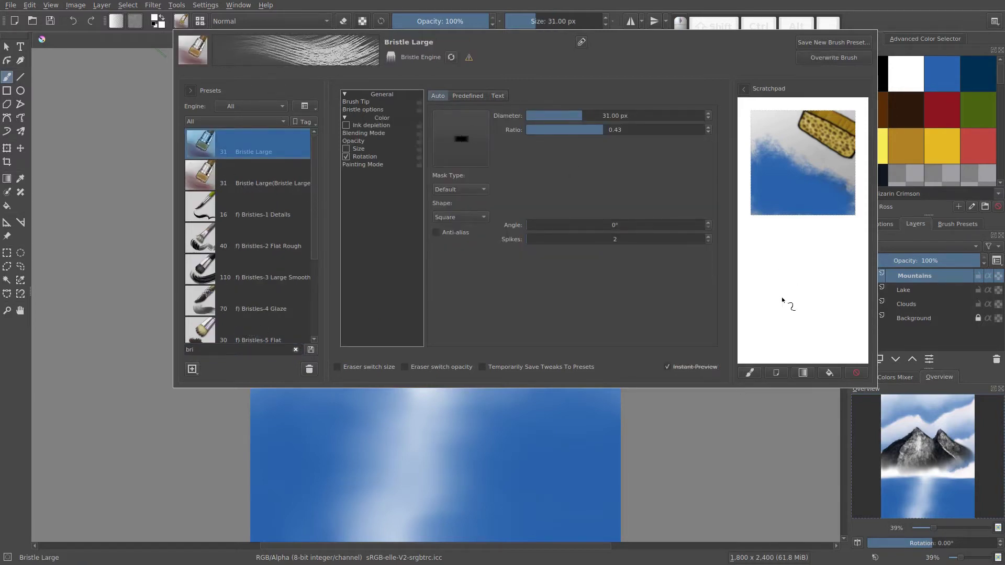
pyautogui.click(750, 372)
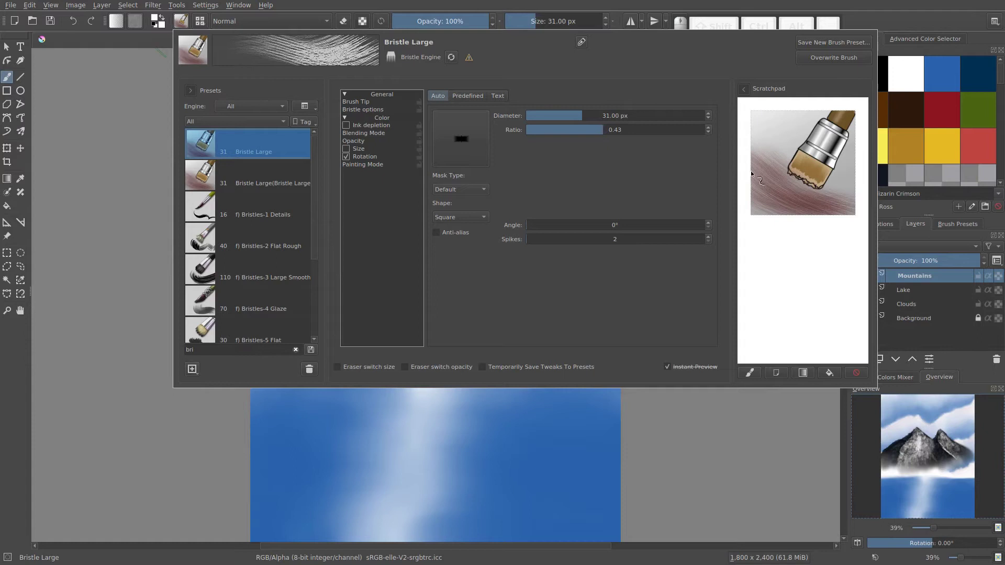
# Change the preset name filter to 'br_' so only the four BR presets are listed.
pyautogui.scroll(-5, 311, 196)
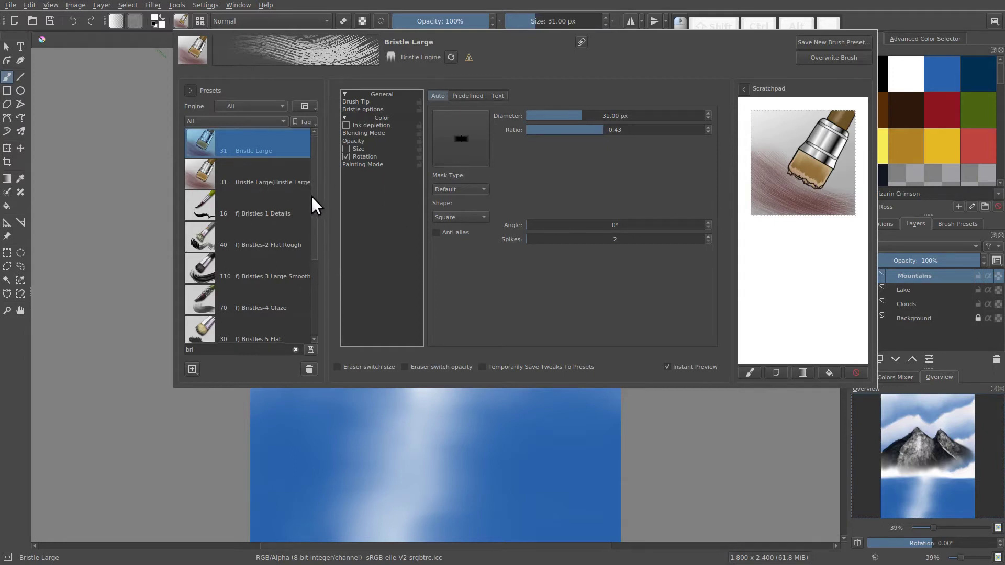
pyautogui.scroll(5, 315, 218)
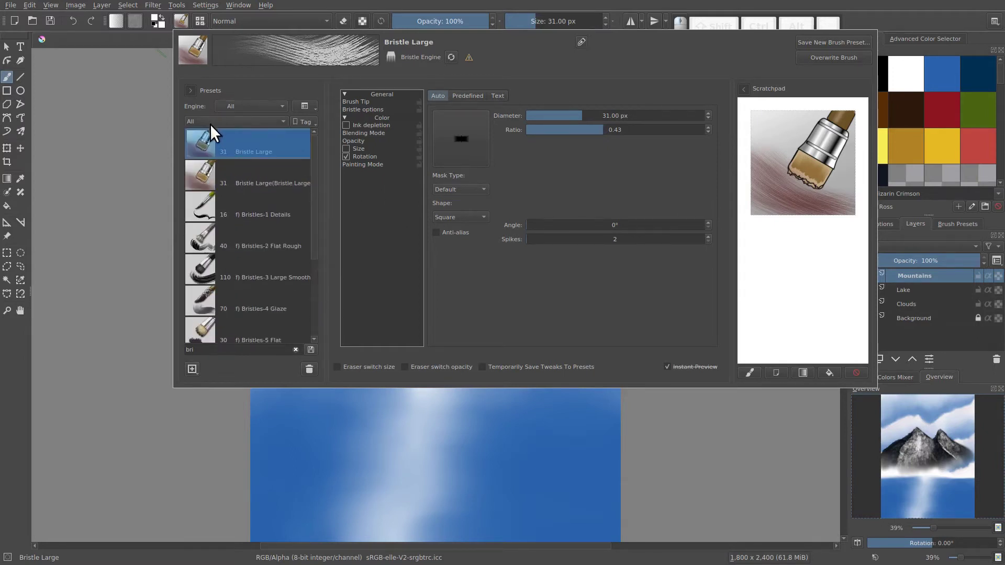
pyautogui.press('BackSpace')
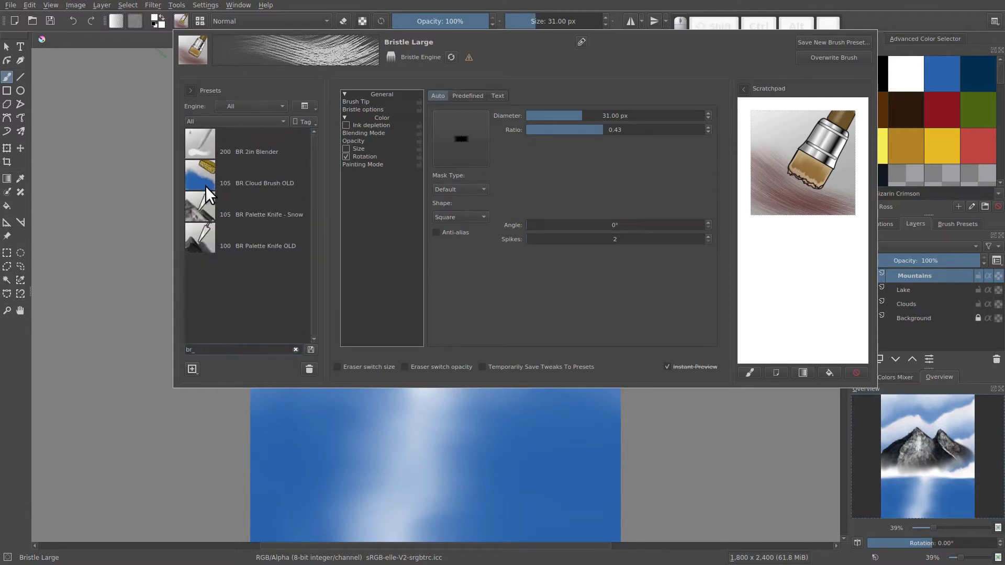
# Load BR Cloud Brush OLD and paint Pthalo Blue cloud test strokes on the scratchpad.
pyautogui.click(203, 179)
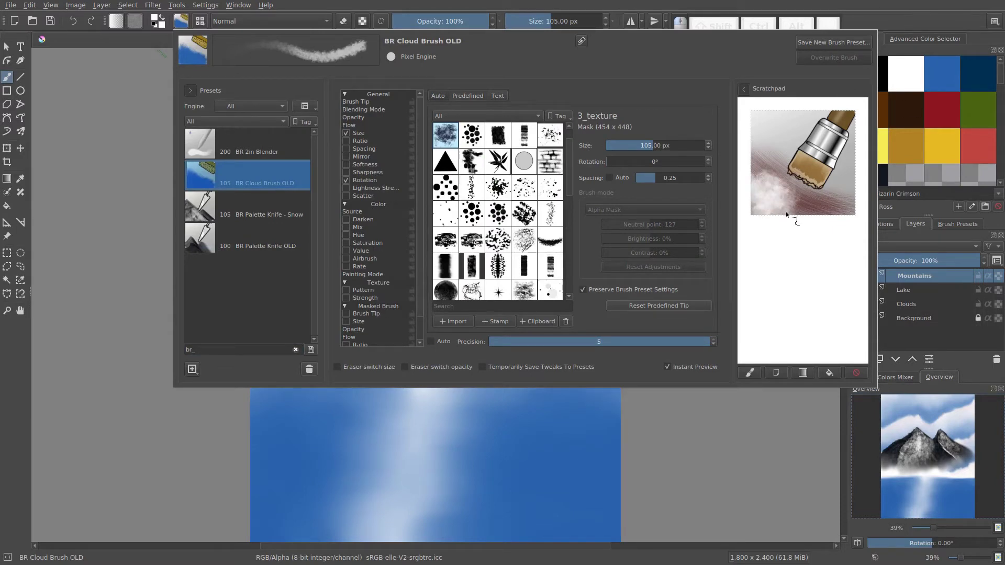
pyautogui.moveTo(785, 212)
pyautogui.mouseDown()
pyautogui.moveTo(836, 206)
pyautogui.moveTo(797, 206)
pyautogui.moveTo(757, 175)
pyautogui.mouseUp()
pyautogui.click(928, 88)
pyautogui.click(928, 88)
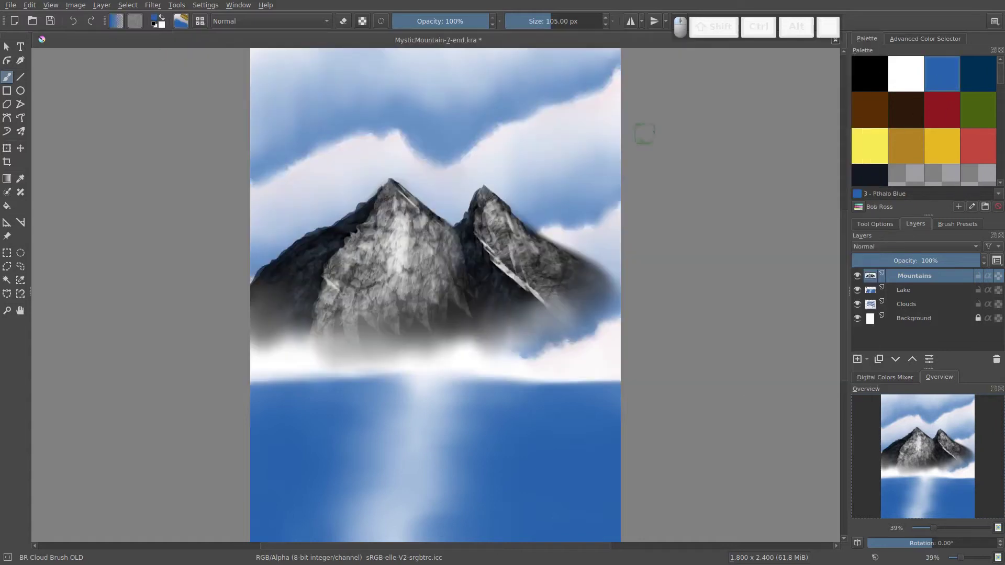
pyautogui.click(180, 21)
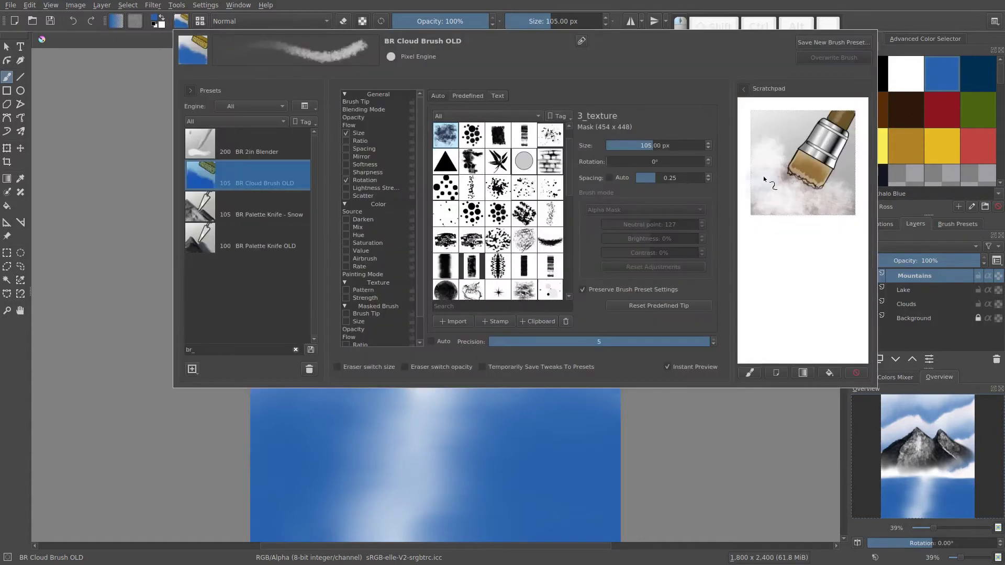
pyautogui.click(838, 190)
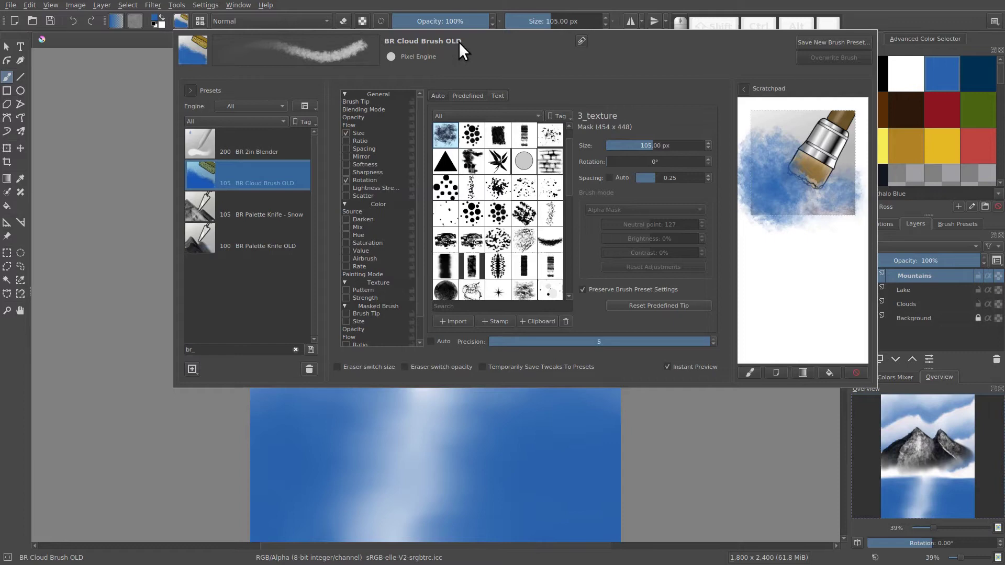
# Start a new preset using the scratchpad thumbnail and delete ' OLD Copy' from its name.
pyautogui.click(823, 45)
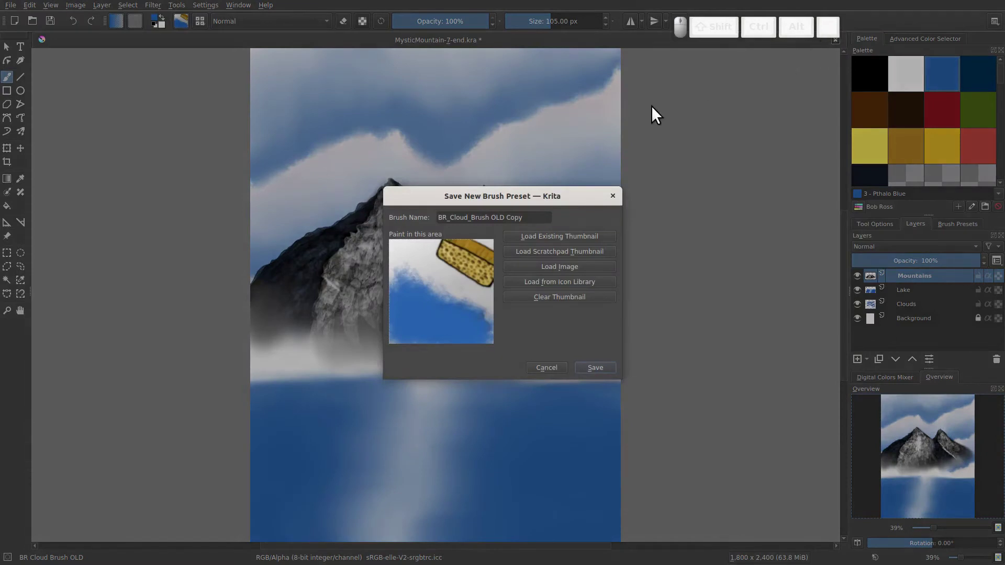
pyautogui.click(520, 252)
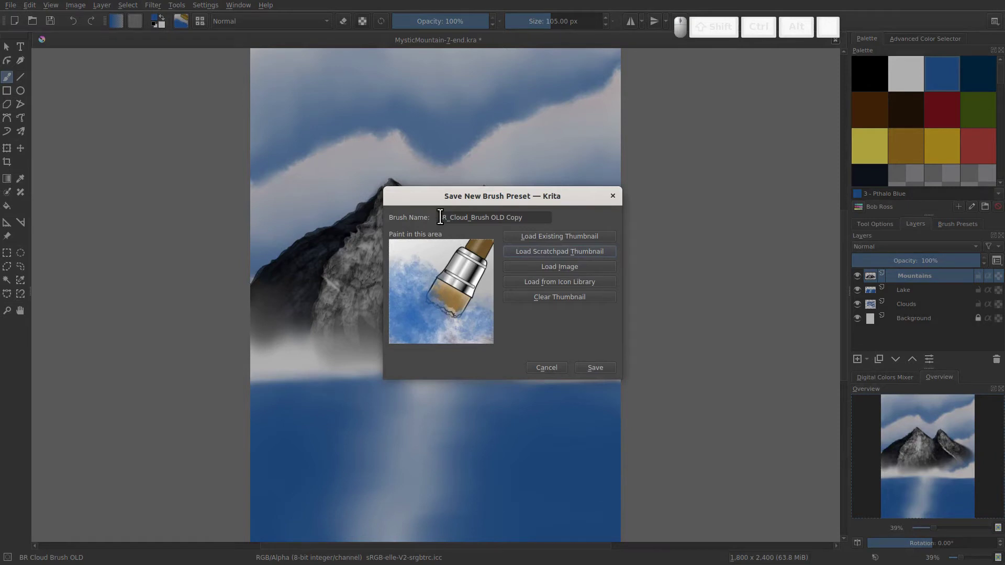
pyautogui.click(492, 217)
pyautogui.hotkey('shift', 'End')
pyautogui.hotkey('shift', 'Home')
pyautogui.moveTo(490, 217); pyautogui.dragTo(543, 217)
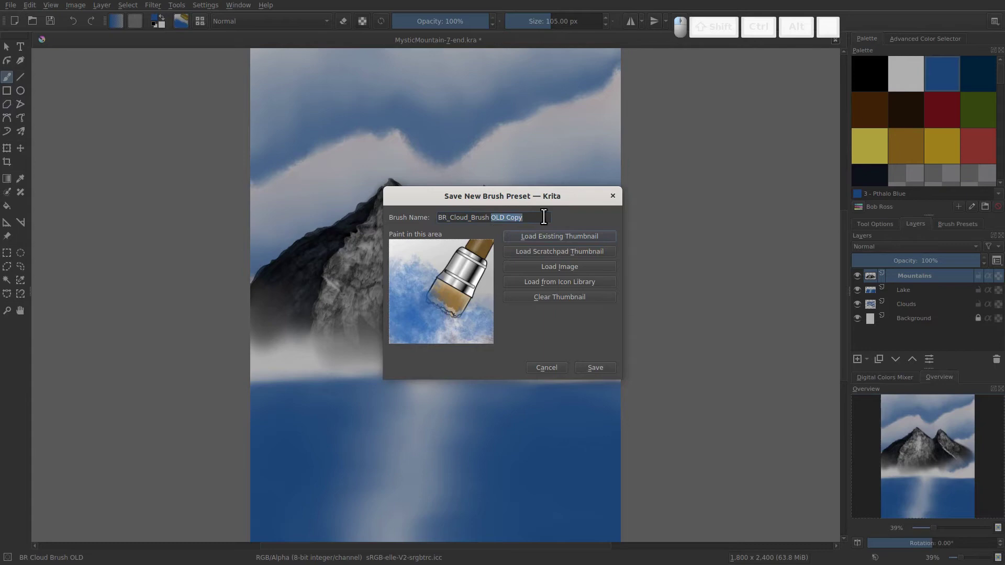
pyautogui.press('BackSpace')
# Save the new BR Cloud Brush preset and glance at the pop-up palette.
pyautogui.click(595, 367)
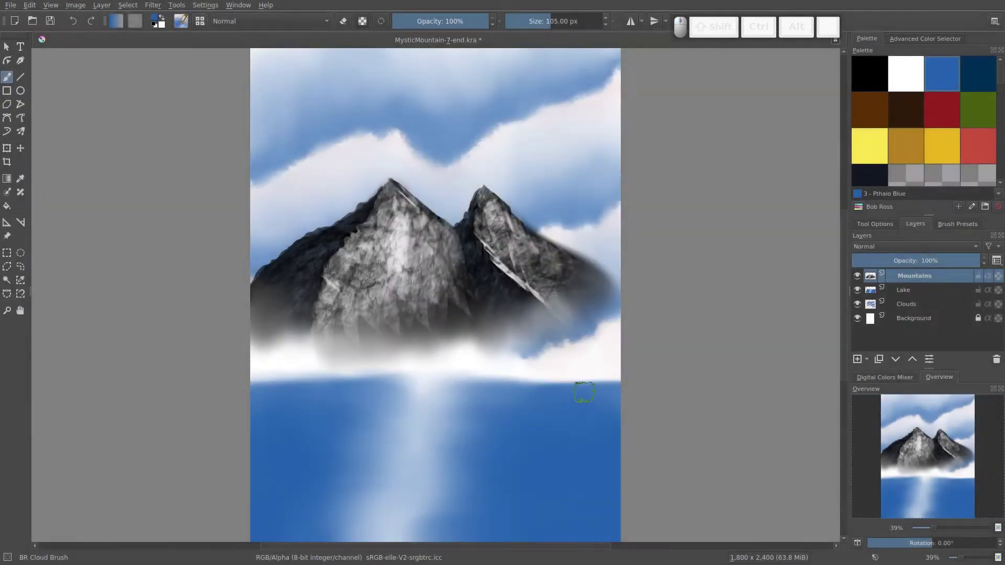
pyautogui.rightClick(477, 213)
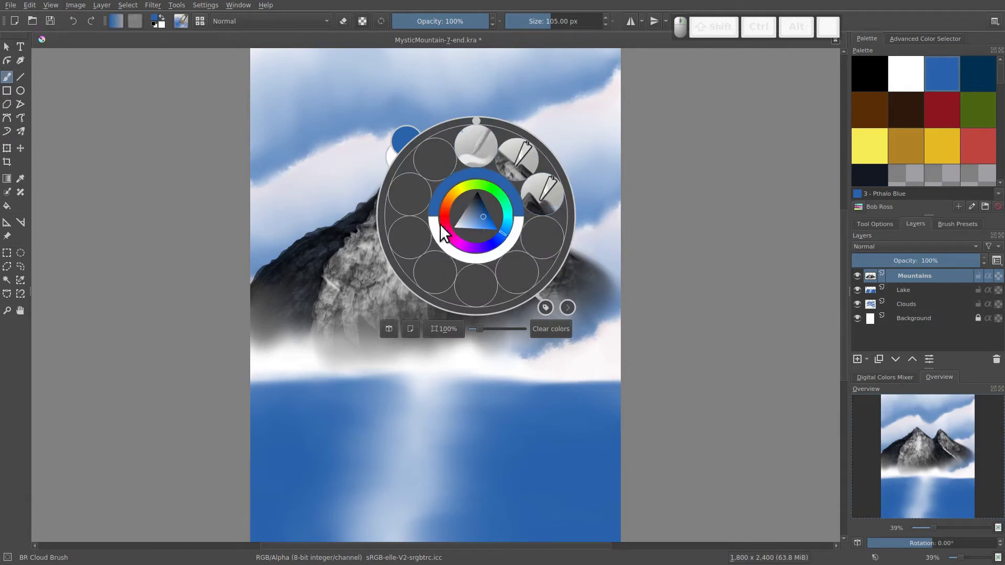
pyautogui.click(353, 175)
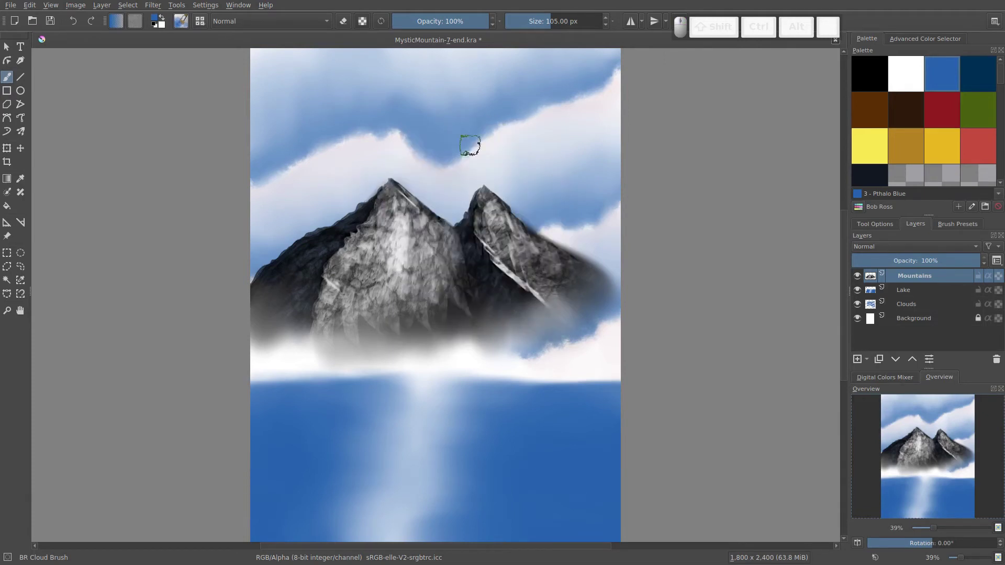
# In the brush editor, view the Bob Ross tag, then list all presets filtered by 'br'.
pyautogui.click(186, 23)
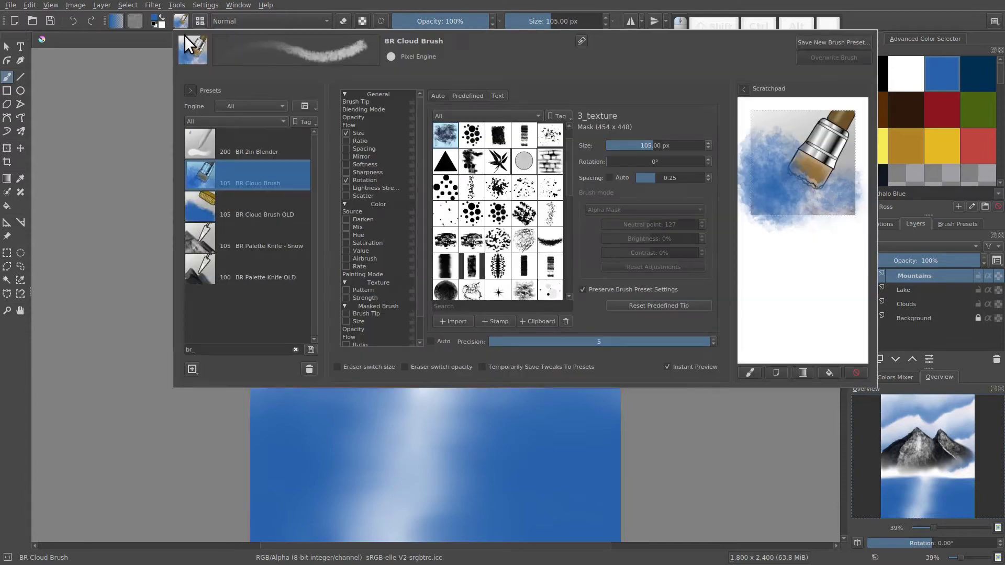
pyautogui.click(214, 121)
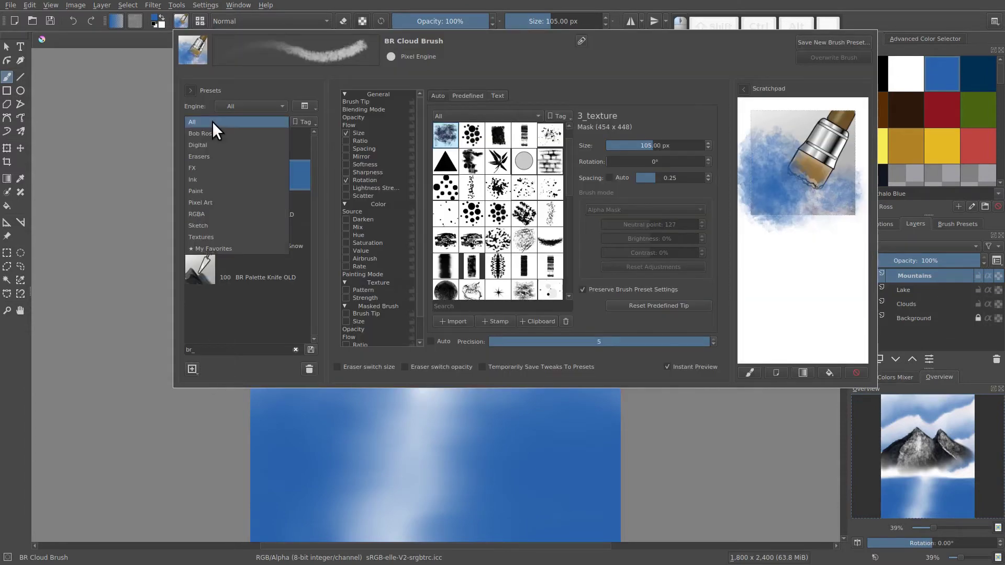
pyautogui.click(225, 152)
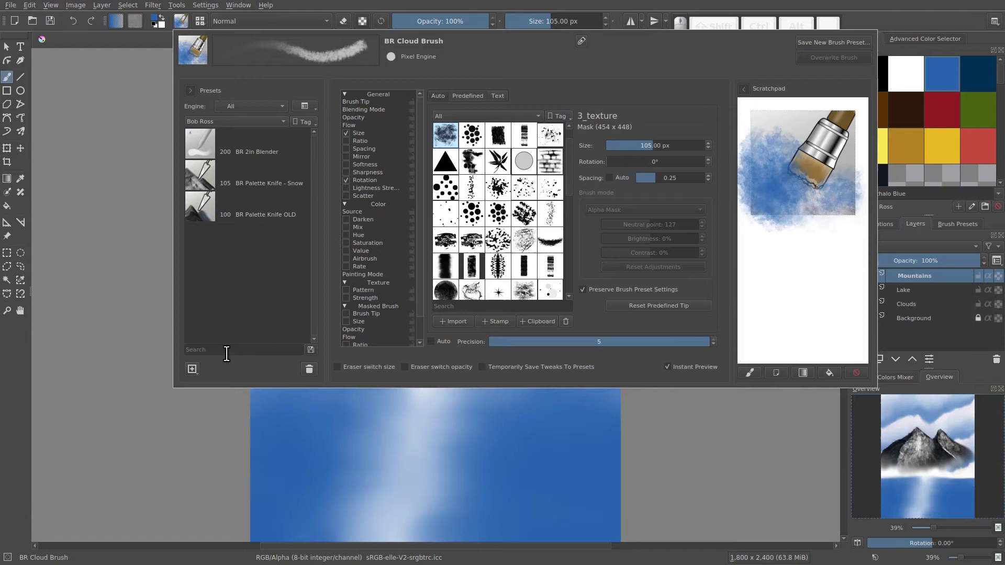
pyautogui.click(199, 120)
pyautogui.click(194, 110)
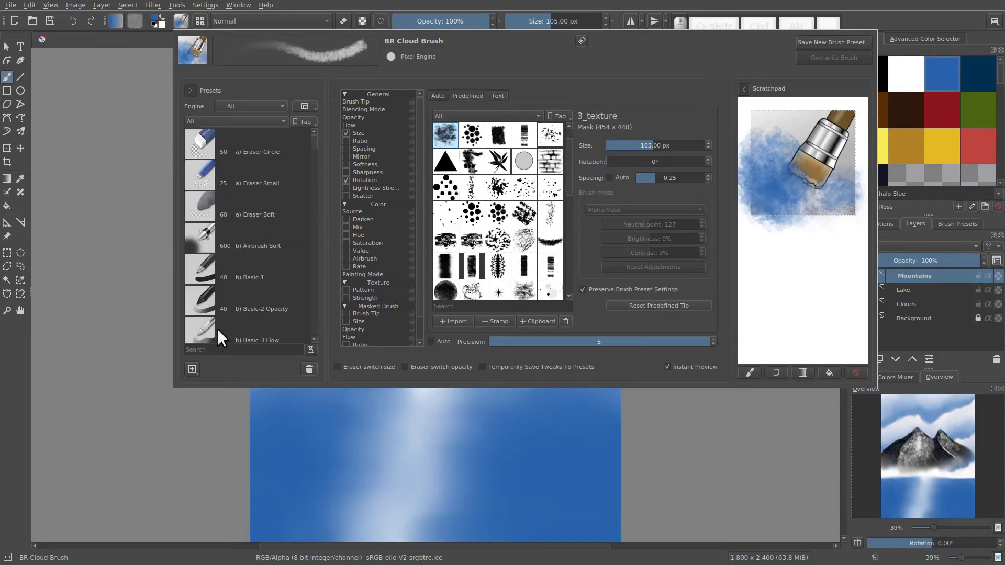
pyautogui.click(206, 349)
pyautogui.write('br')
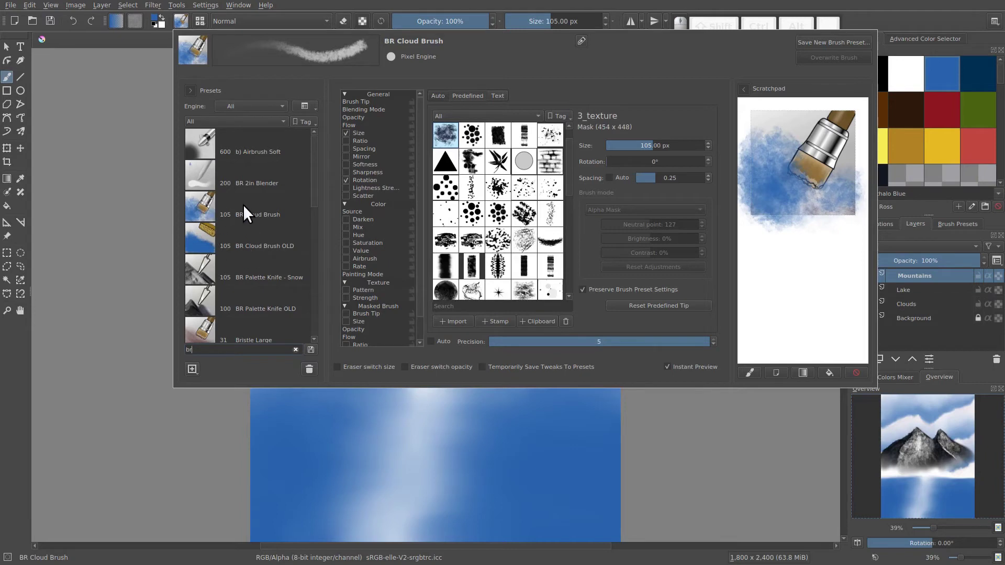
# Assign BR Cloud Brush to the Bob Ross tag and check it appears in the pop-up palette.
pyautogui.click(199, 203)
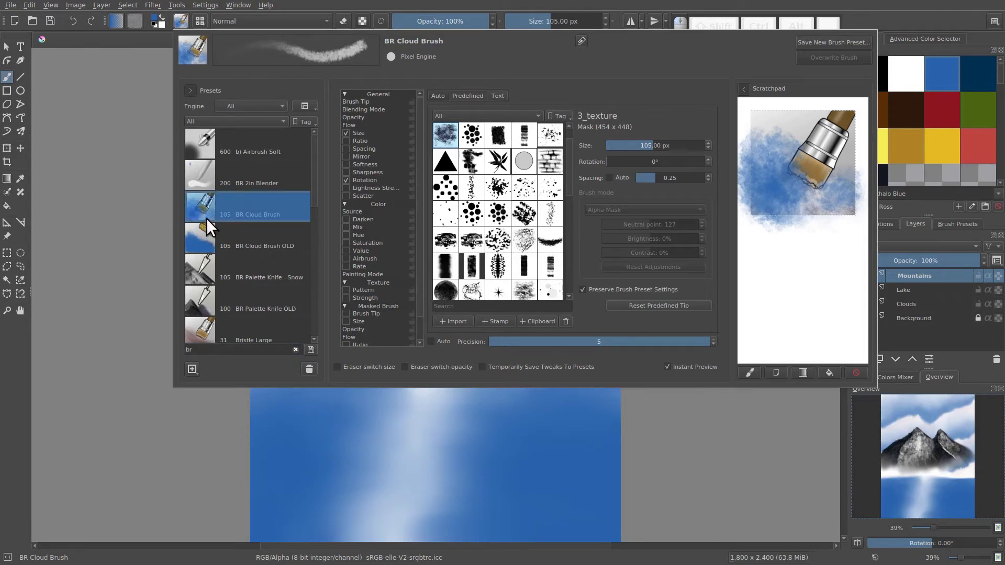
pyautogui.rightClick(246, 203)
pyautogui.moveTo(272, 220)
pyautogui.click(366, 221)
pyautogui.click(517, 420)
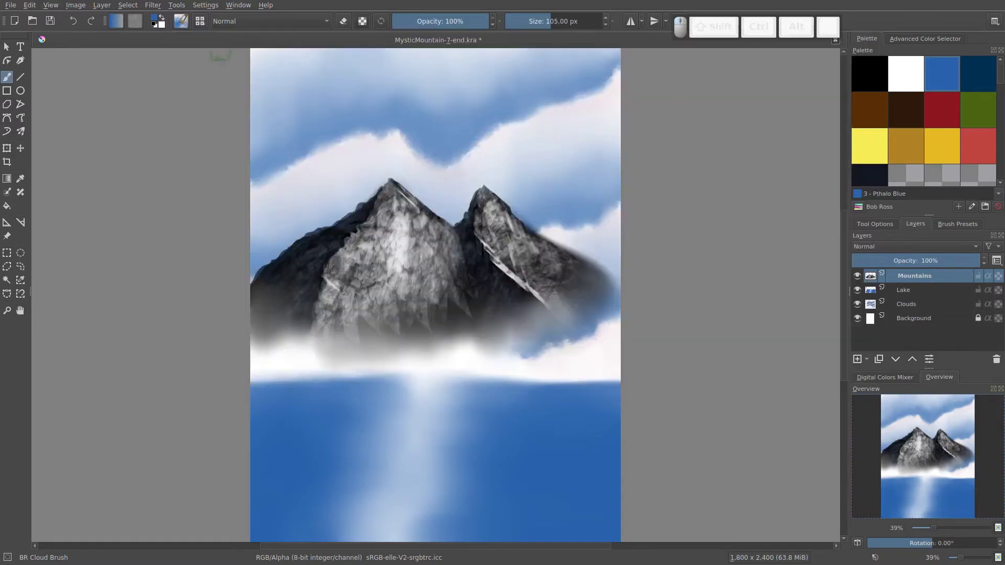
pyautogui.rightClick(471, 220)
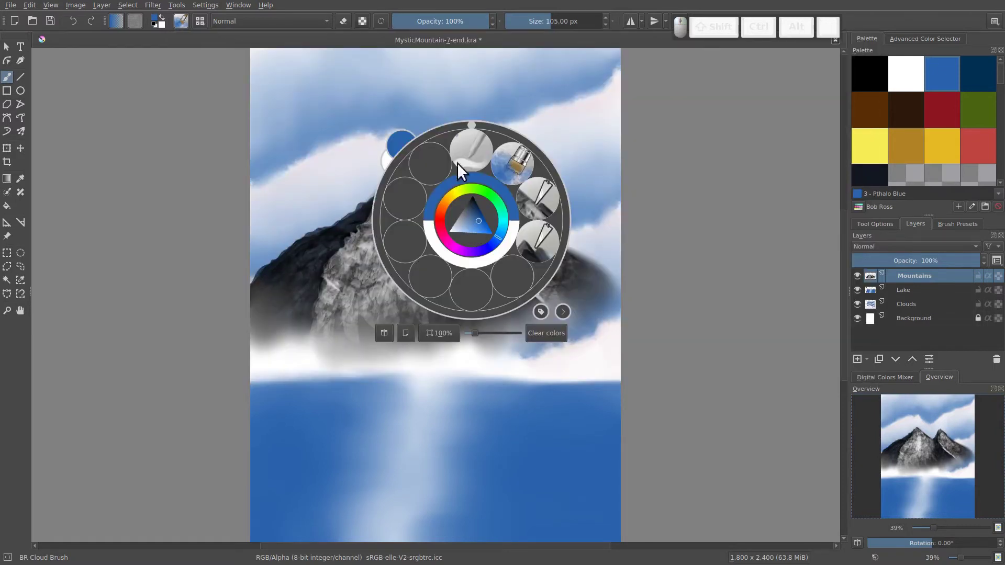
pyautogui.click(514, 162)
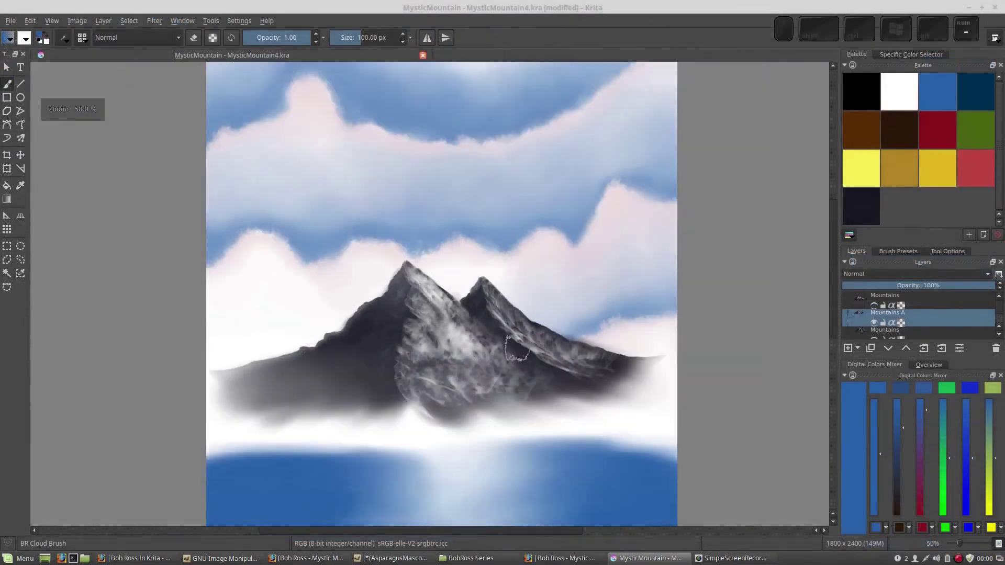
# Set the foreground colour to the white swatch in the Palette docker.
pyautogui.rightClick(516, 350)
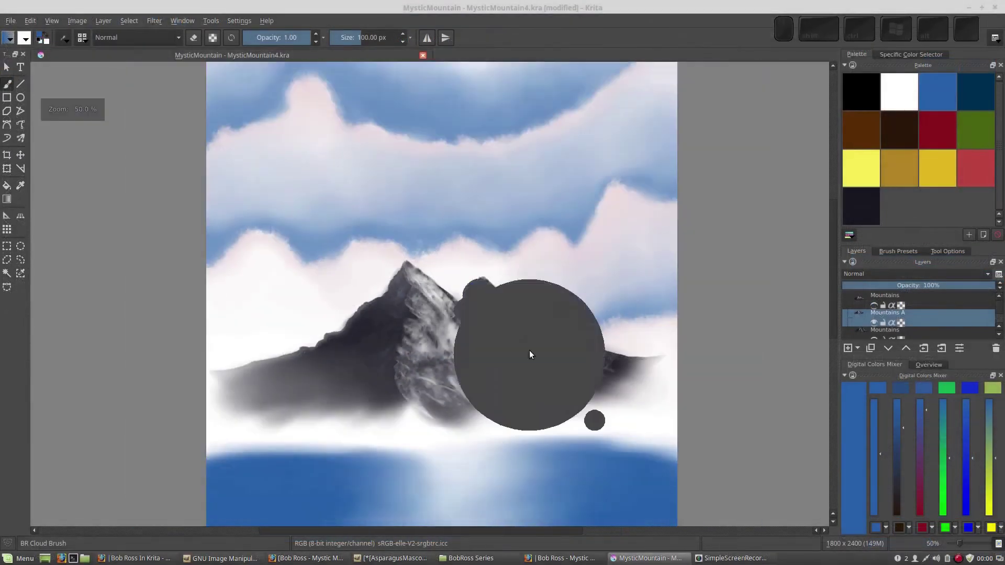
pyautogui.click(553, 324)
pyautogui.scroll(-3, 553, 325)
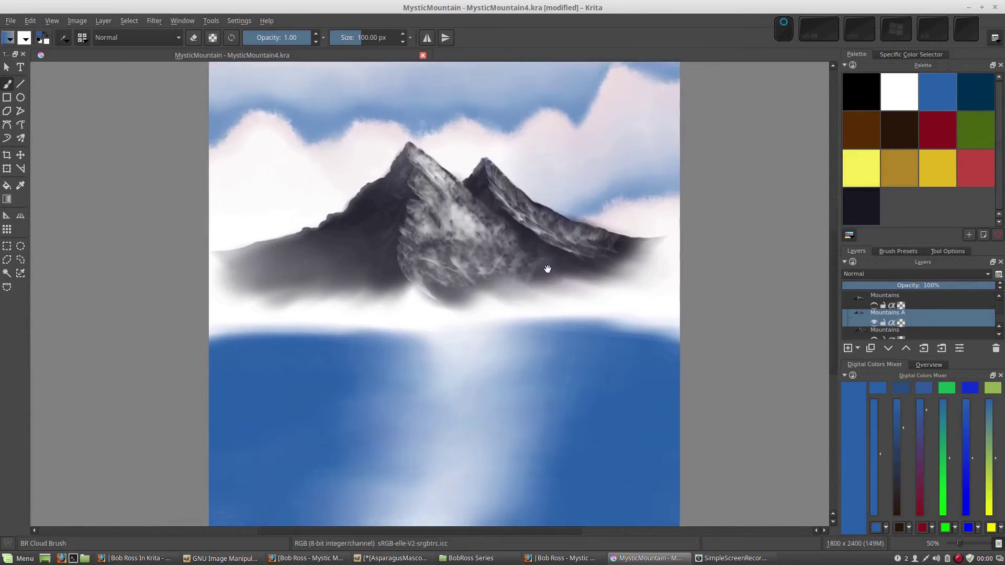
pyautogui.click(901, 105)
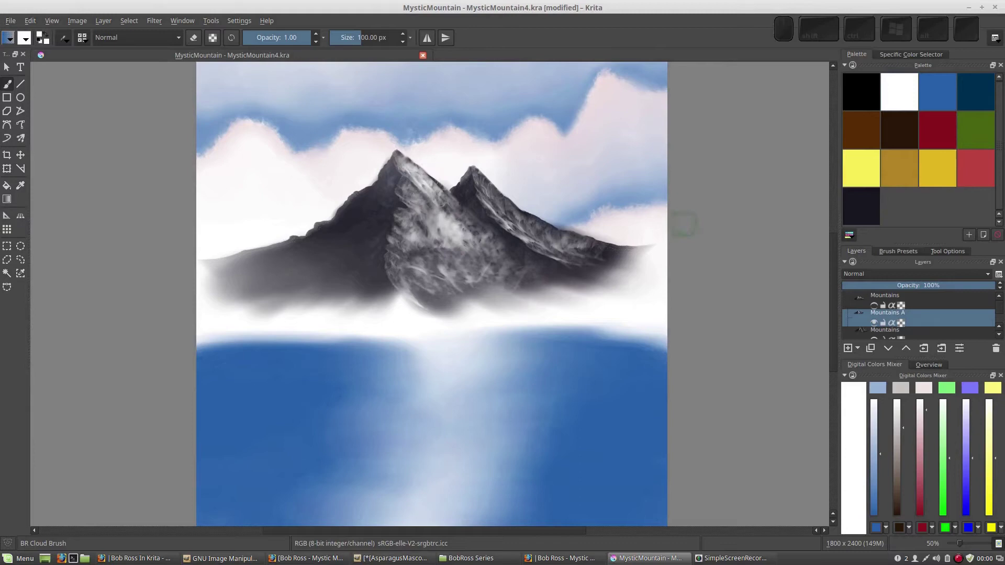
pyautogui.scroll(5, 691, 225)
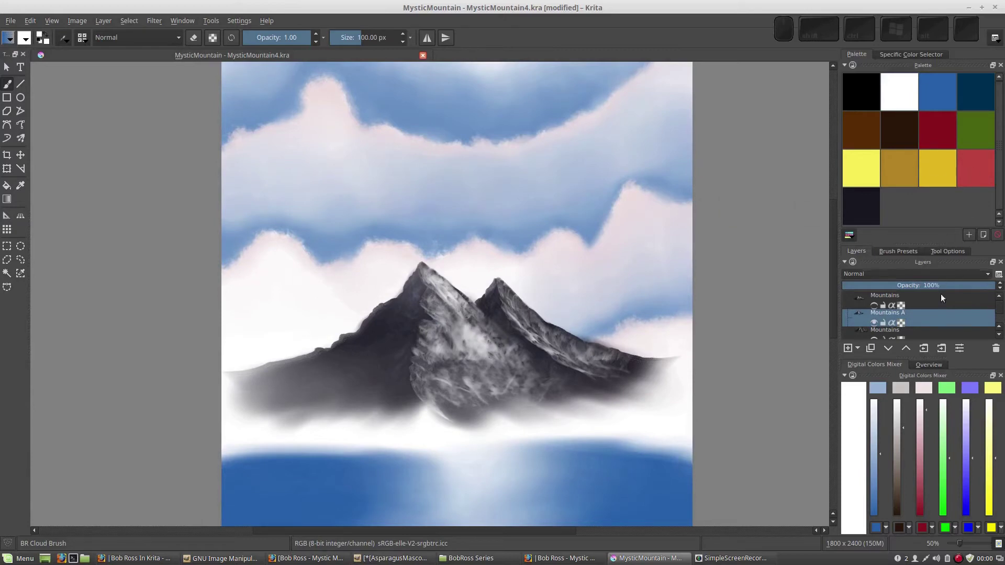
# Drag the Mountains A layer upward with the Move tool so the peaks sit higher.
pyautogui.click(924, 316)
pyautogui.click(20, 155)
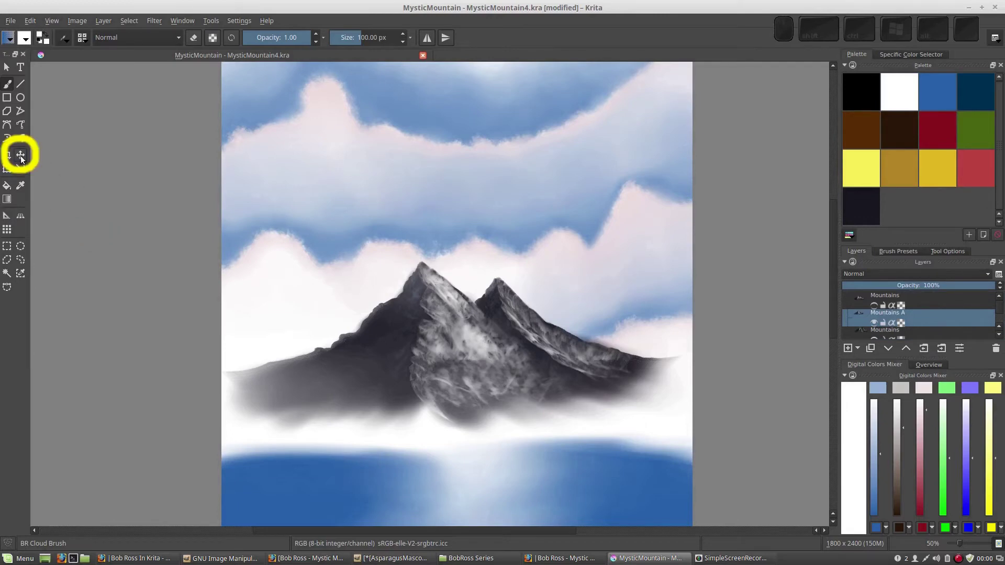
pyautogui.click(22, 156)
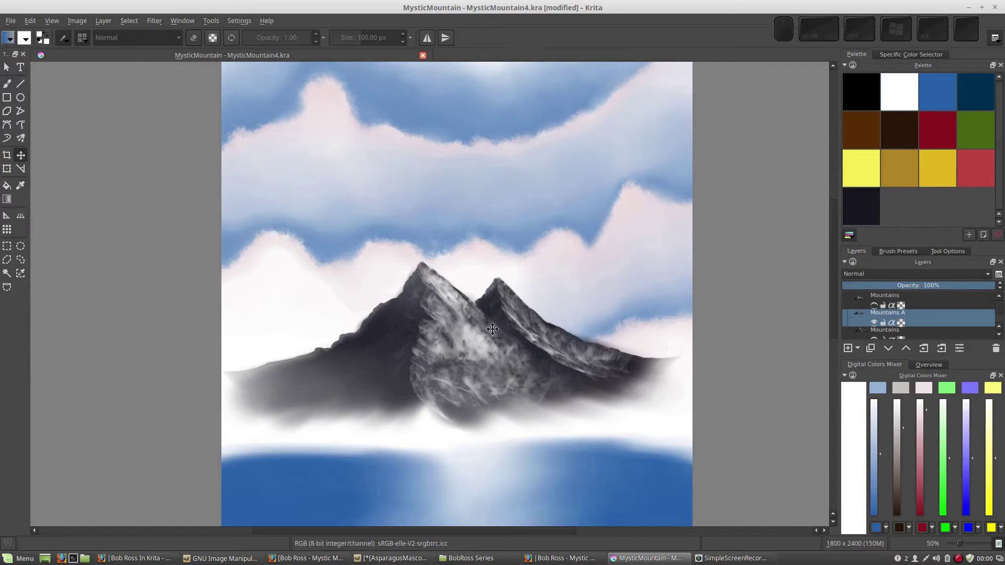
pyautogui.moveTo(460, 337); pyautogui.dragTo(472, 265)
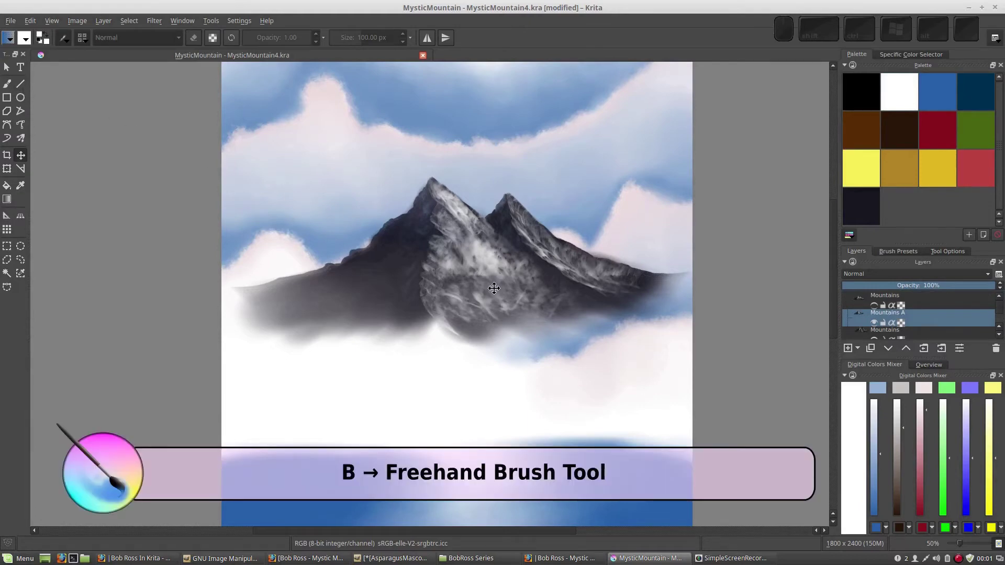
# Add a 'Clound in front' layer above Mountains and paint a white cloud band over the right slope.
pyautogui.press('b')
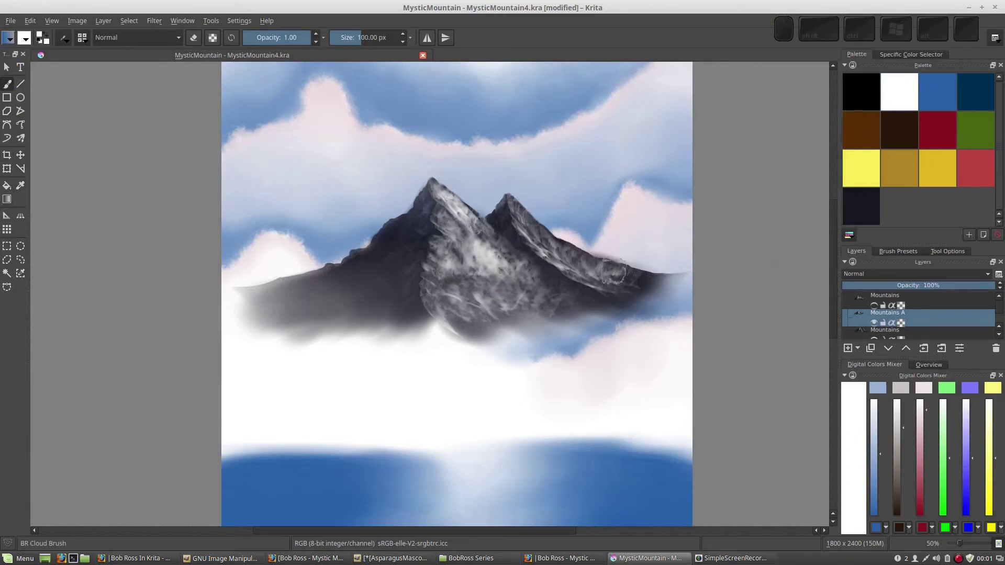
pyautogui.moveTo(1000, 311); pyautogui.dragTo(1001, 307)
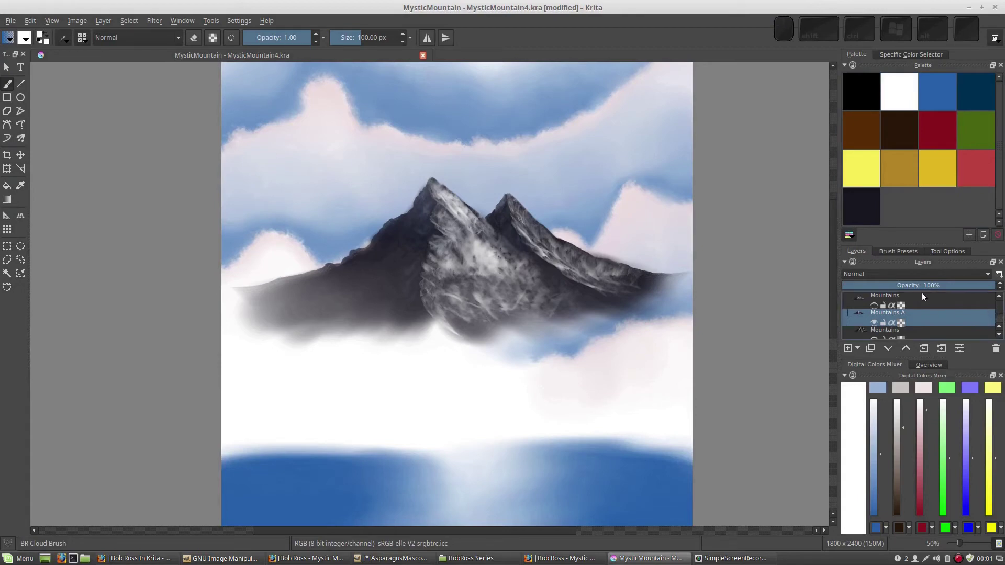
pyautogui.click(847, 349)
pyautogui.moveTo(914, 316)
pyautogui.mouseDown()
pyautogui.moveTo(911, 298)
pyautogui.moveTo(909, 312)
pyautogui.mouseUp()
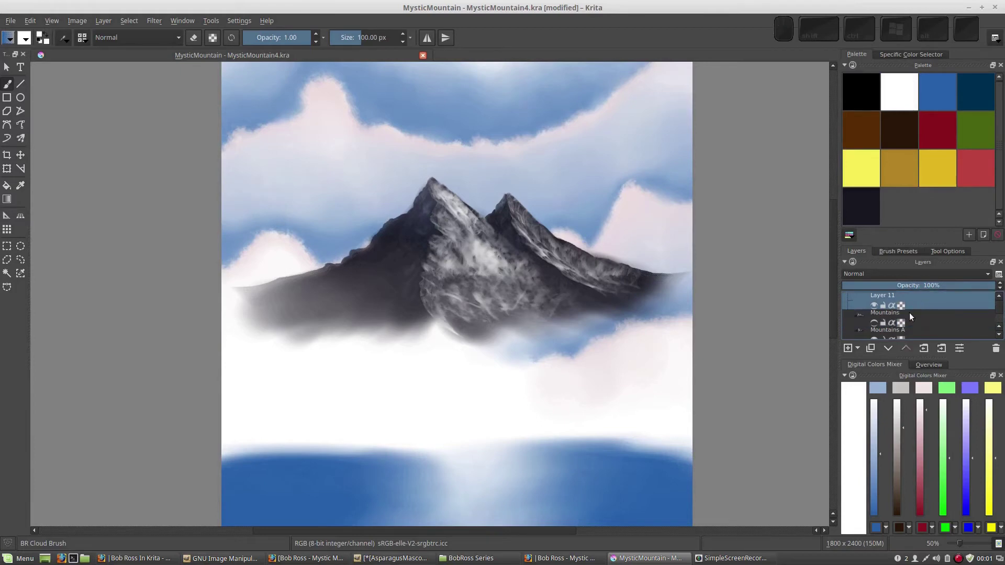
pyautogui.doubleClick(884, 294)
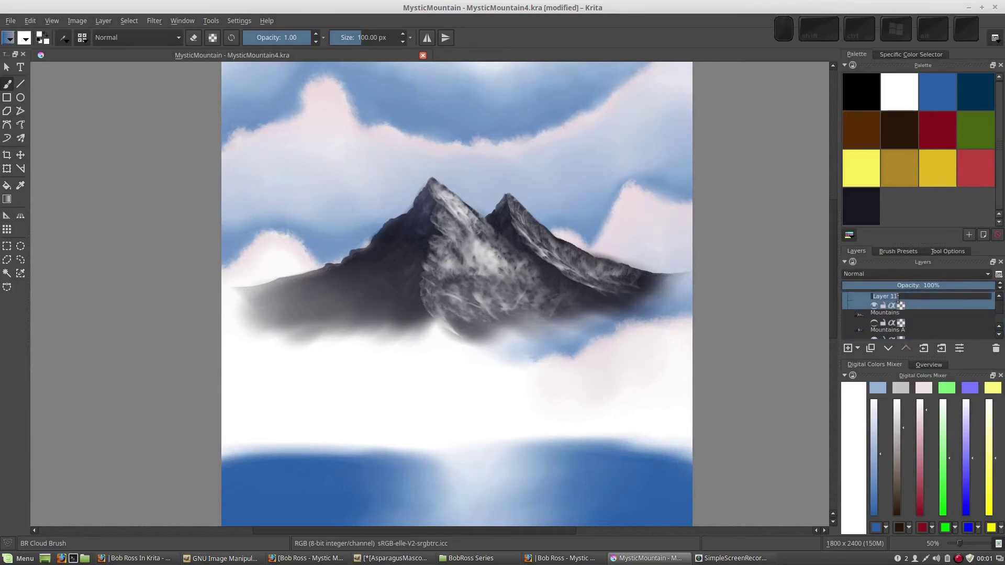
pyautogui.write('Clound in front')
pyautogui.press('Return')
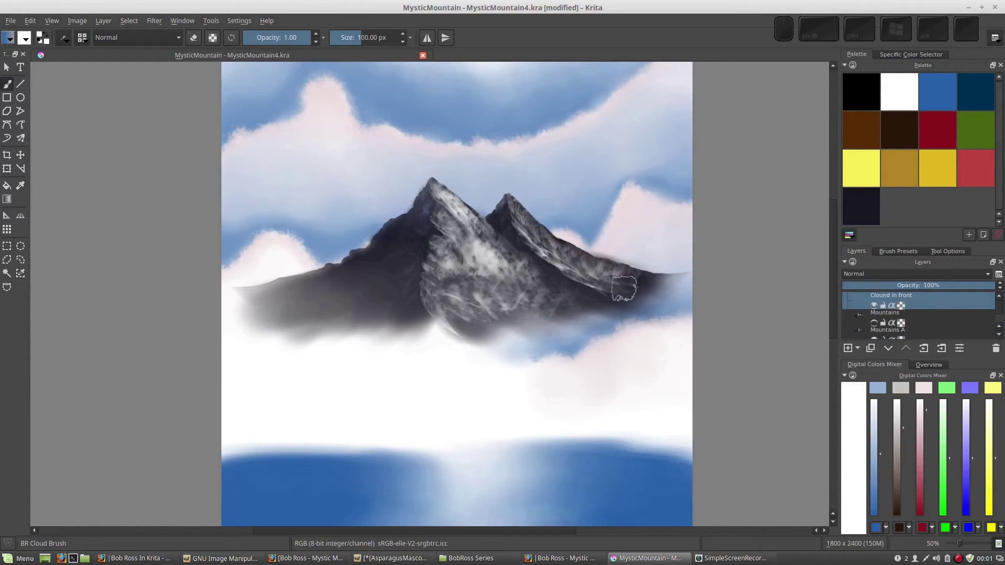
pyautogui.moveTo(613, 281)
pyautogui.mouseDown()
pyautogui.moveTo(681, 271)
pyautogui.moveTo(655, 280)
pyautogui.moveTo(637, 270)
pyautogui.moveTo(642, 263)
pyautogui.moveTo(624, 289)
pyautogui.moveTo(539, 327)
pyautogui.moveTo(588, 306)
pyautogui.moveTo(560, 322)
pyautogui.moveTo(574, 311)
pyautogui.moveTo(550, 319)
pyautogui.moveTo(542, 295)
pyautogui.moveTo(564, 328)
pyautogui.moveTo(599, 301)
pyautogui.moveTo(544, 330)
pyautogui.moveTo(504, 326)
pyautogui.moveTo(553, 308)
pyautogui.moveTo(470, 327)
pyautogui.moveTo(497, 330)
pyautogui.moveTo(476, 334)
pyautogui.moveTo(443, 323)
pyautogui.moveTo(494, 329)
pyautogui.moveTo(443, 324)
pyautogui.moveTo(487, 336)
pyautogui.moveTo(461, 342)
pyautogui.moveTo(434, 320)
pyautogui.mouseUp()
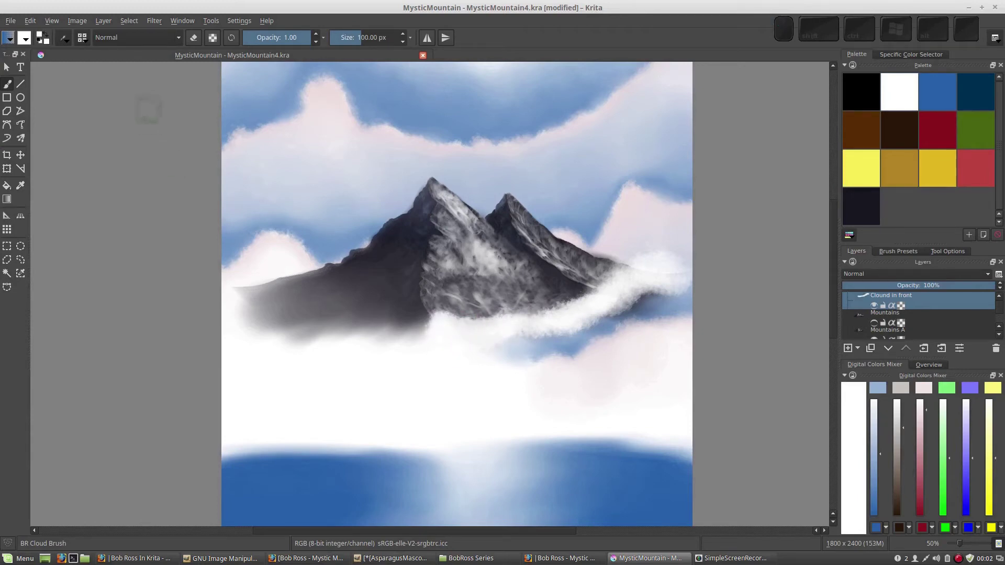
# Make the BR Cloud Brush's Rotation follow the Fuzzy sensor, then test with a blue stroke.
pyautogui.click(64, 38)
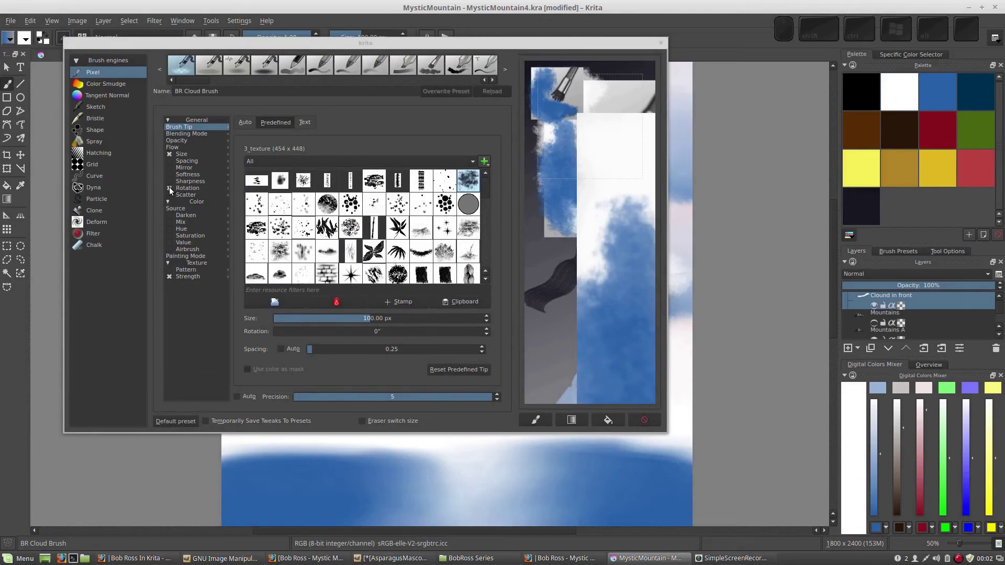
pyautogui.click(182, 190)
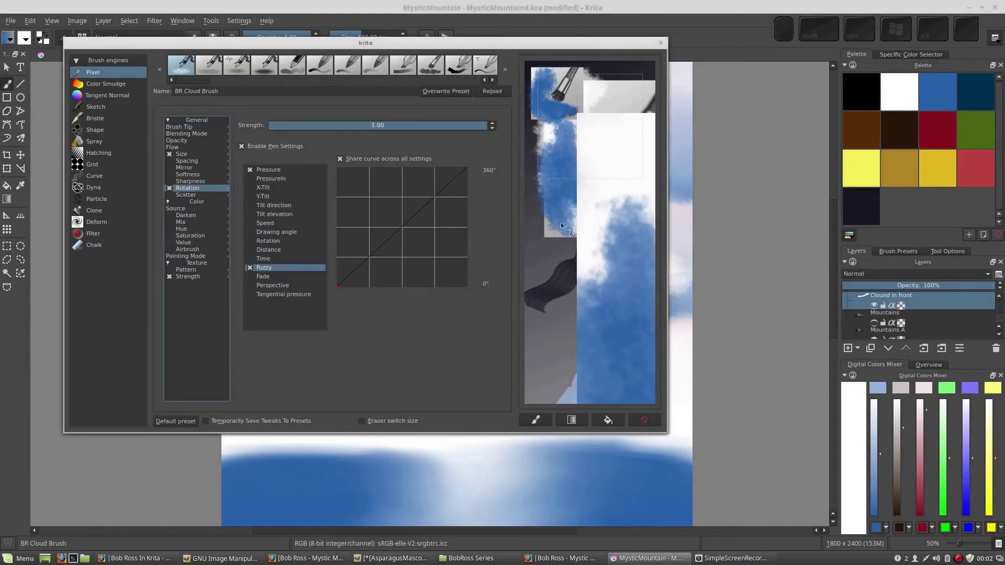
pyautogui.click(535, 419)
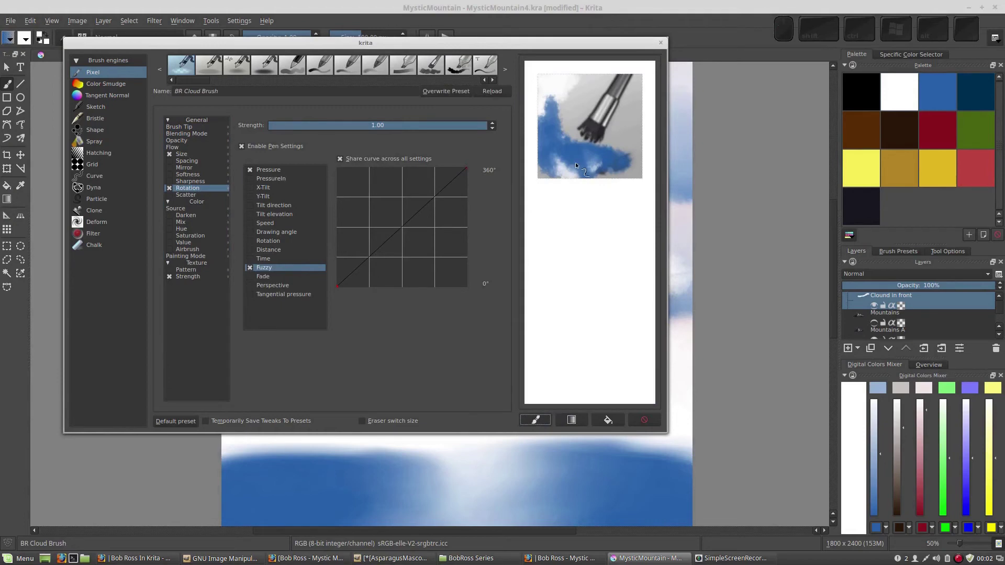
pyautogui.click(249, 268)
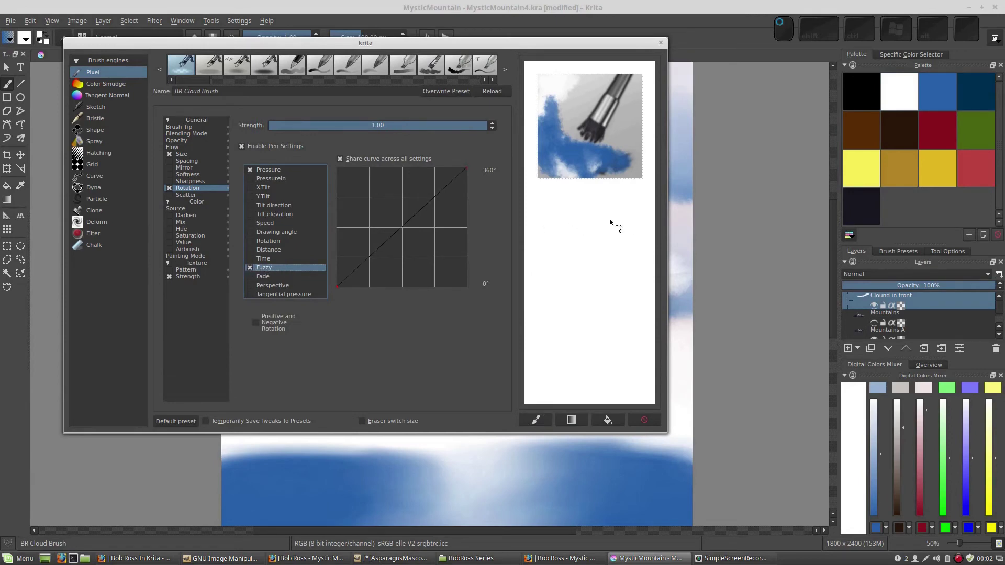
pyautogui.click(940, 94)
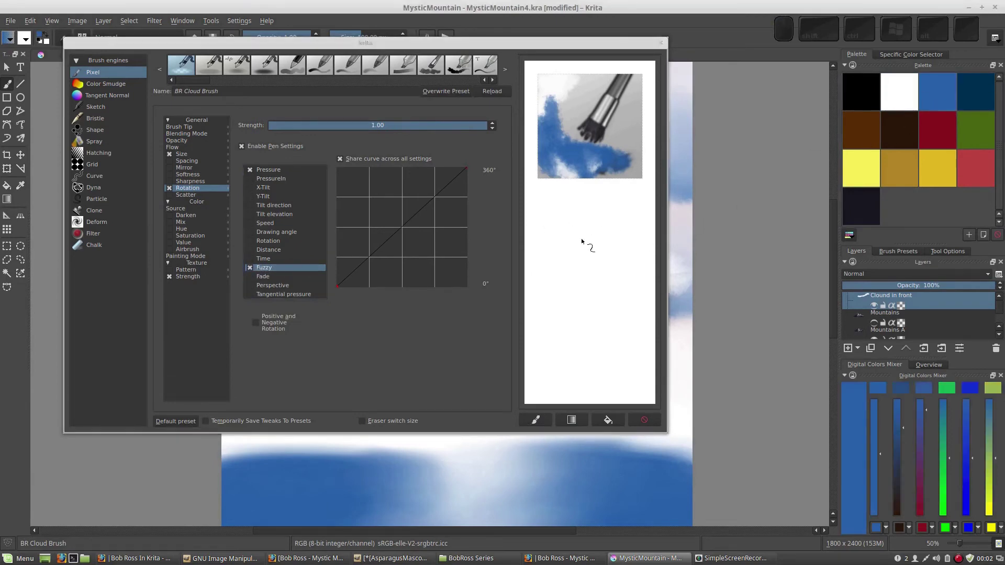
pyautogui.moveTo(578, 226); pyautogui.dragTo(579, 237)
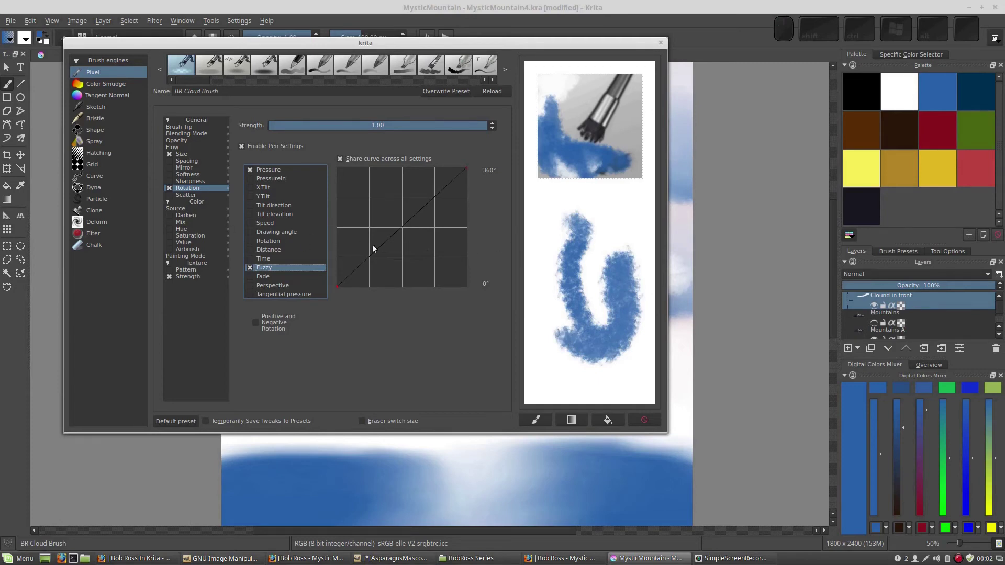
# Show the brush tip settings, dab a test blot, and fill the scratchpad with a blue gradient.
pyautogui.click(163, 127)
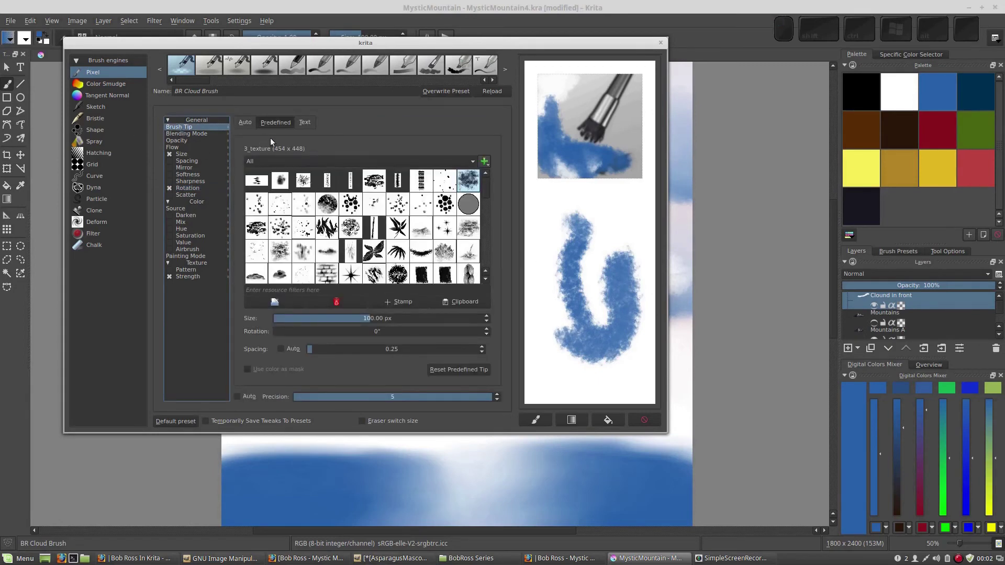
pyautogui.click(468, 181)
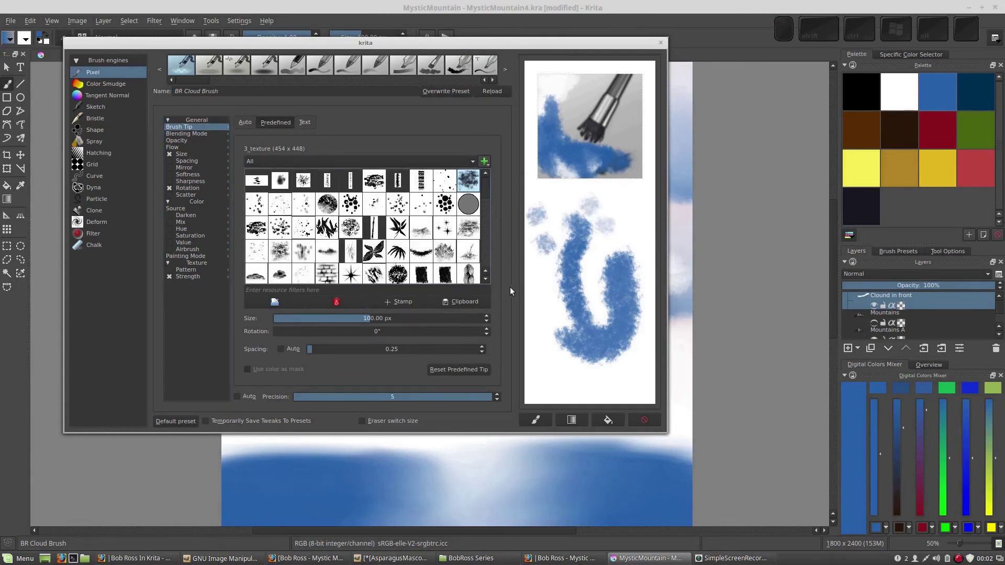
pyautogui.click(530, 294)
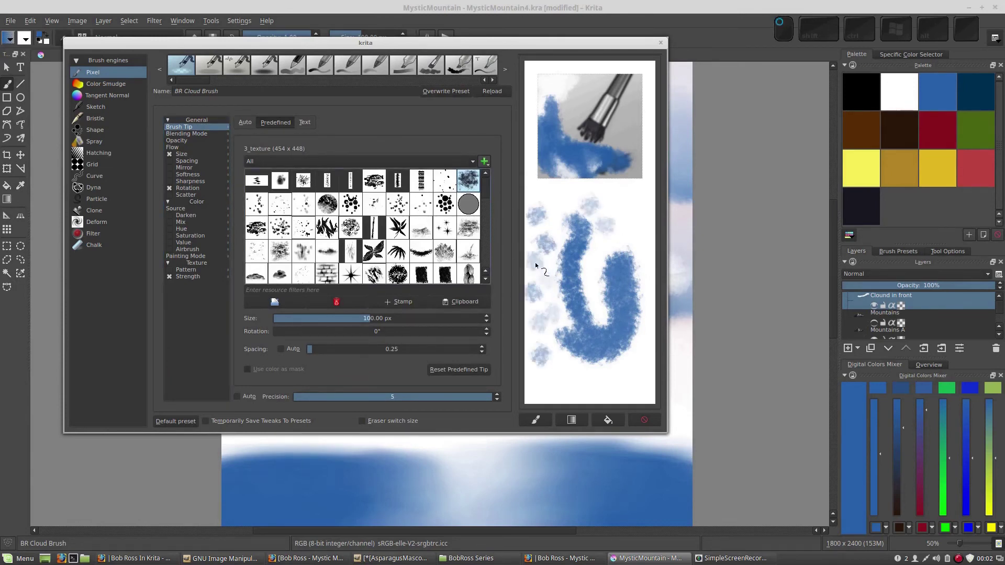
pyautogui.click(572, 420)
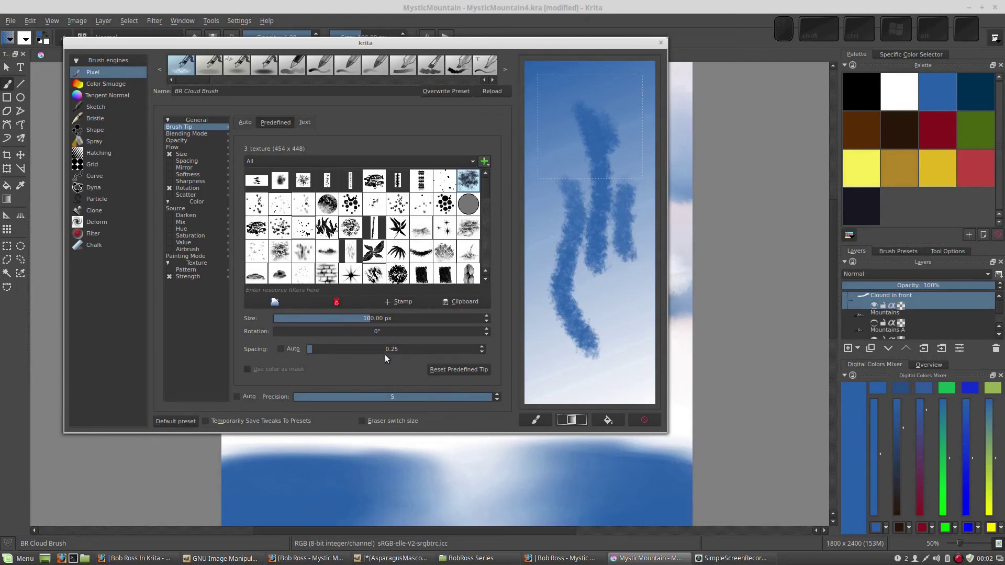
# Turn on automatic spacing, lower the spacing slider, and paint fresh blue test strokes on the cleared scratchpad.
pyautogui.click(281, 349)
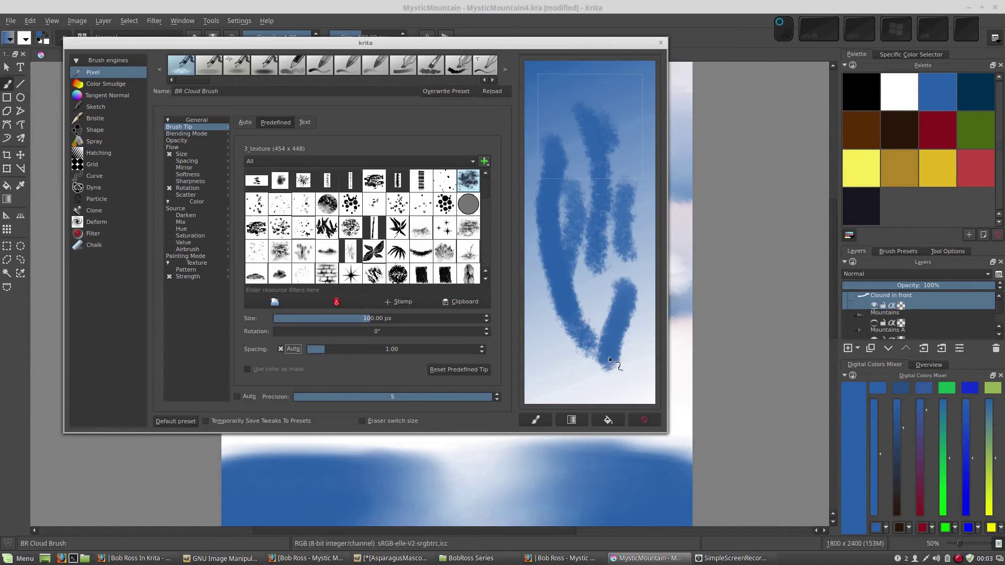
pyautogui.moveTo(332, 350); pyautogui.dragTo(318, 349)
pyautogui.click(571, 419)
pyautogui.moveTo(578, 179)
pyautogui.mouseDown()
pyautogui.moveTo(577, 257)
pyautogui.moveTo(602, 353)
pyautogui.mouseUp()
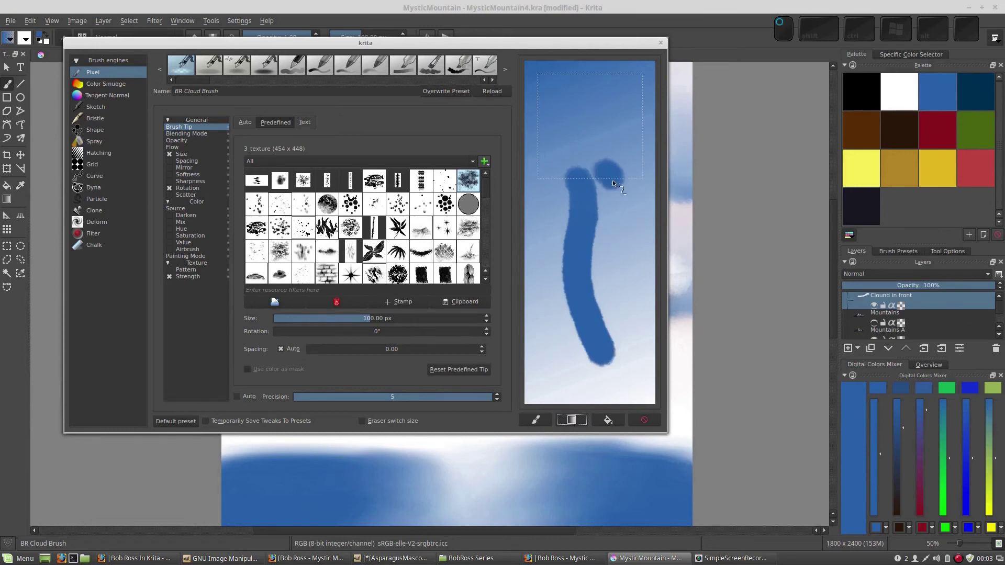
pyautogui.moveTo(621, 296)
pyautogui.mouseDown()
pyautogui.moveTo(628, 202)
pyautogui.moveTo(594, 181)
pyautogui.mouseUp()
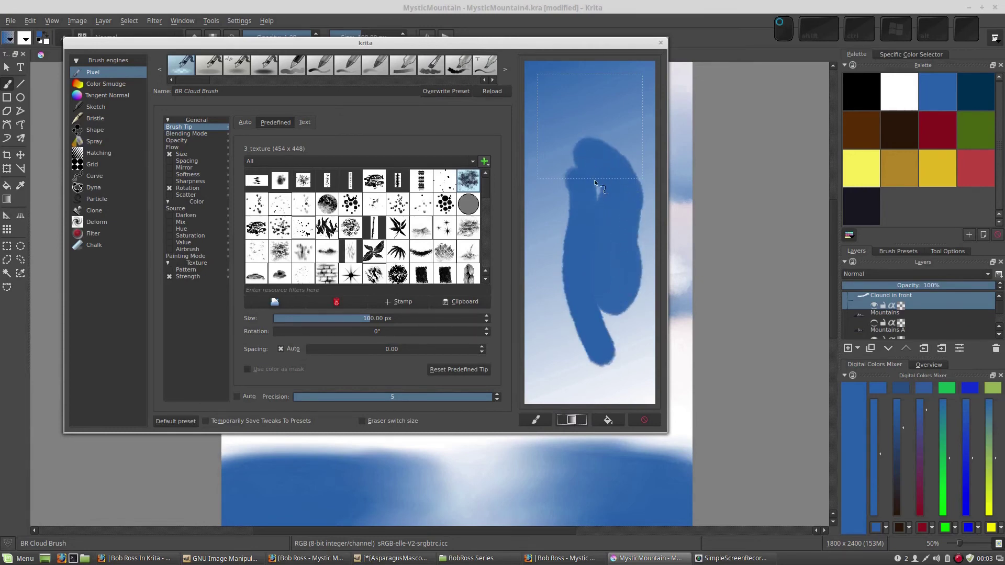
pyautogui.moveTo(539, 258)
pyautogui.mouseDown()
pyautogui.moveTo(563, 356)
pyautogui.moveTo(550, 123)
pyautogui.moveTo(635, 154)
pyautogui.moveTo(631, 176)
pyautogui.mouseUp()
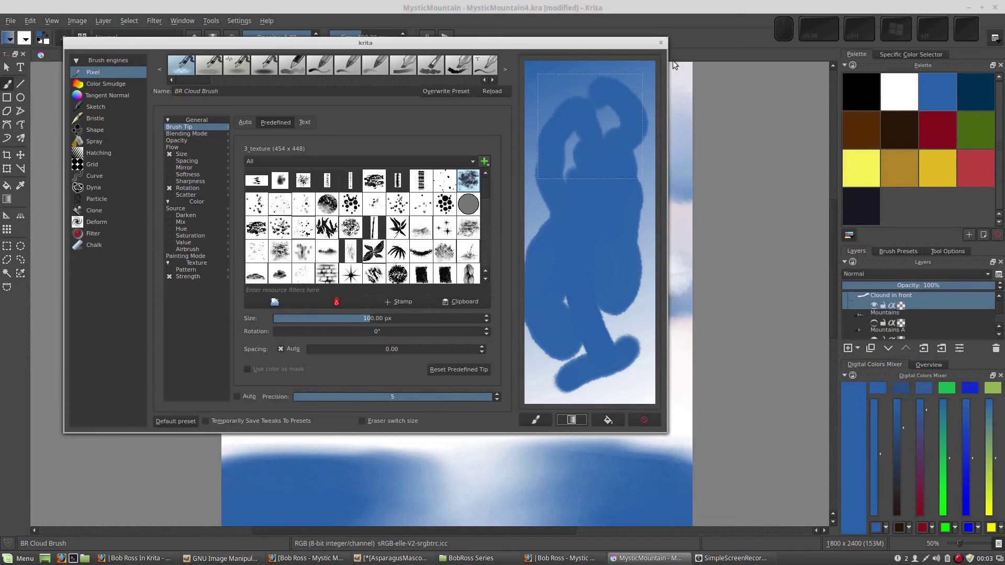
pyautogui.click(724, 152)
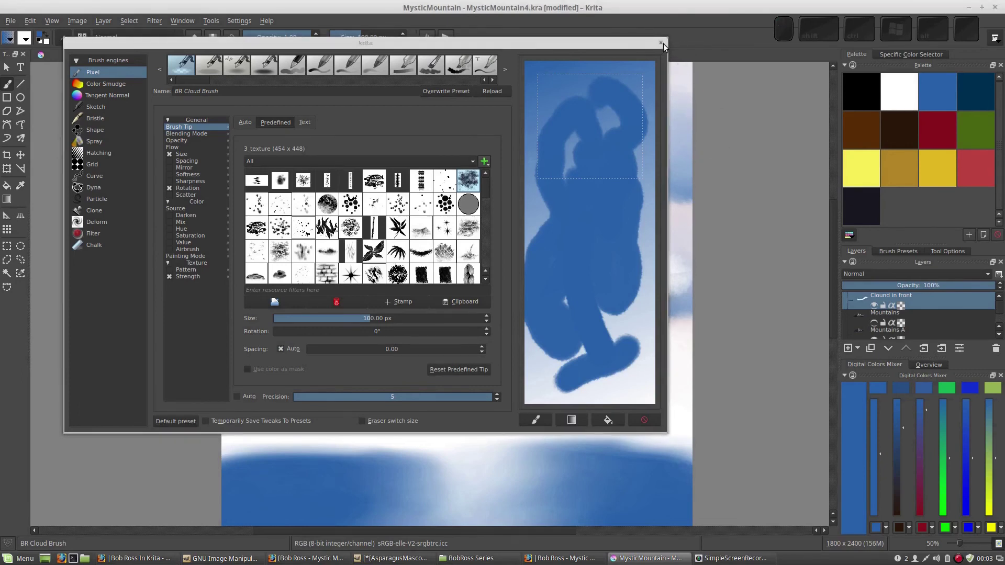
# Close the brush editor, reselect the cloud preset, undo the trial stroke, and choose white.
pyautogui.click(663, 45)
pyautogui.rightClick(552, 167)
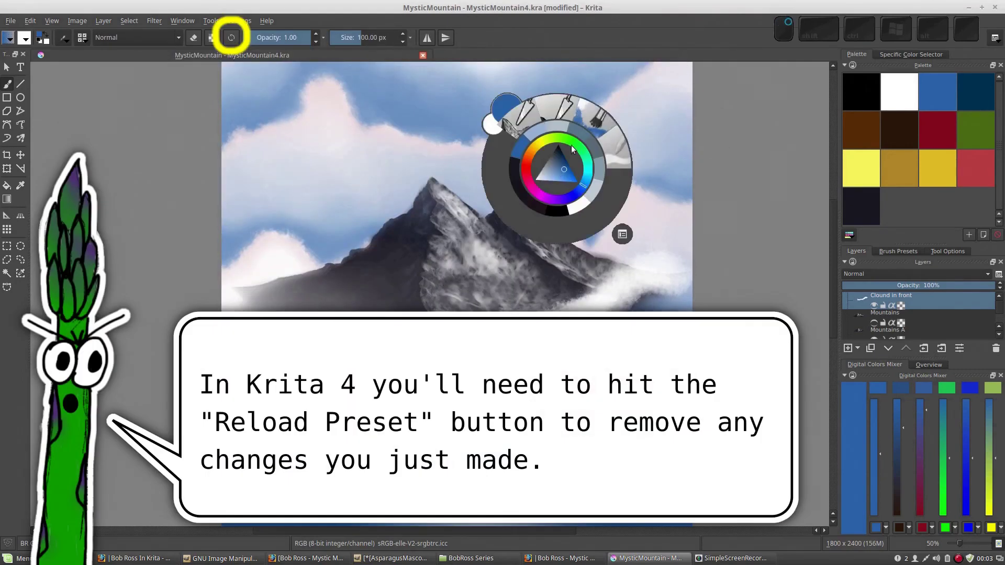
pyautogui.click(595, 128)
pyautogui.moveTo(607, 152)
pyautogui.mouseDown()
pyautogui.moveTo(576, 198)
pyautogui.moveTo(606, 192)
pyautogui.mouseUp()
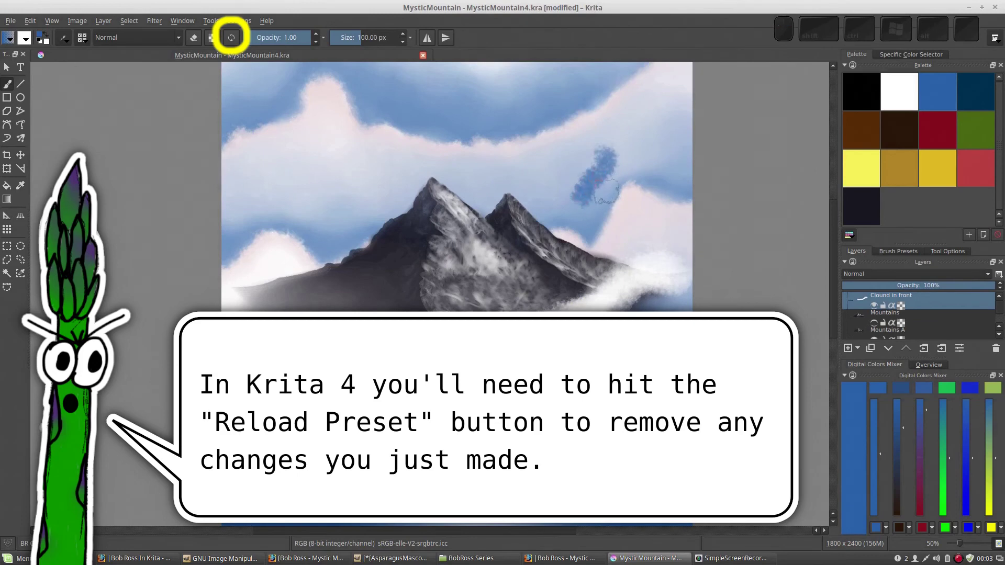
pyautogui.hotkey('ctrl', 'z')
pyautogui.click(886, 99)
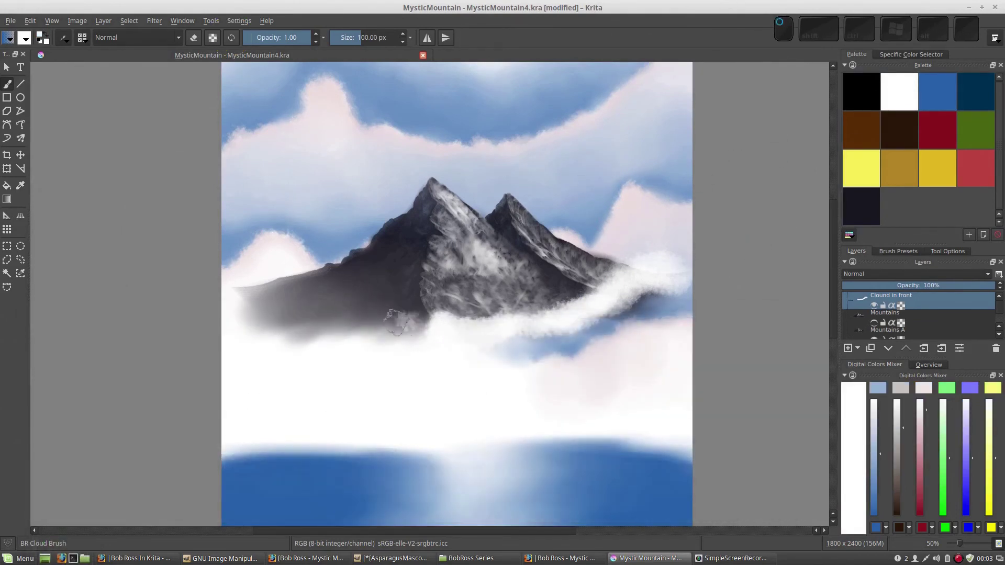
# Paint white mist over the mountain's lower left base, undoing the strokes over the right blue band.
pyautogui.moveTo(398, 322)
pyautogui.mouseDown()
pyautogui.moveTo(377, 319)
pyautogui.moveTo(431, 325)
pyautogui.moveTo(377, 319)
pyautogui.moveTo(394, 311)
pyautogui.moveTo(368, 321)
pyautogui.moveTo(362, 296)
pyautogui.moveTo(349, 304)
pyautogui.moveTo(328, 277)
pyautogui.moveTo(263, 255)
pyautogui.moveTo(306, 276)
pyautogui.moveTo(307, 267)
pyautogui.moveTo(275, 285)
pyautogui.moveTo(259, 277)
pyautogui.moveTo(290, 274)
pyautogui.moveTo(302, 293)
pyautogui.moveTo(284, 283)
pyautogui.moveTo(265, 302)
pyautogui.moveTo(239, 277)
pyautogui.moveTo(339, 315)
pyautogui.moveTo(302, 286)
pyautogui.moveTo(351, 334)
pyautogui.moveTo(299, 344)
pyautogui.mouseUp()
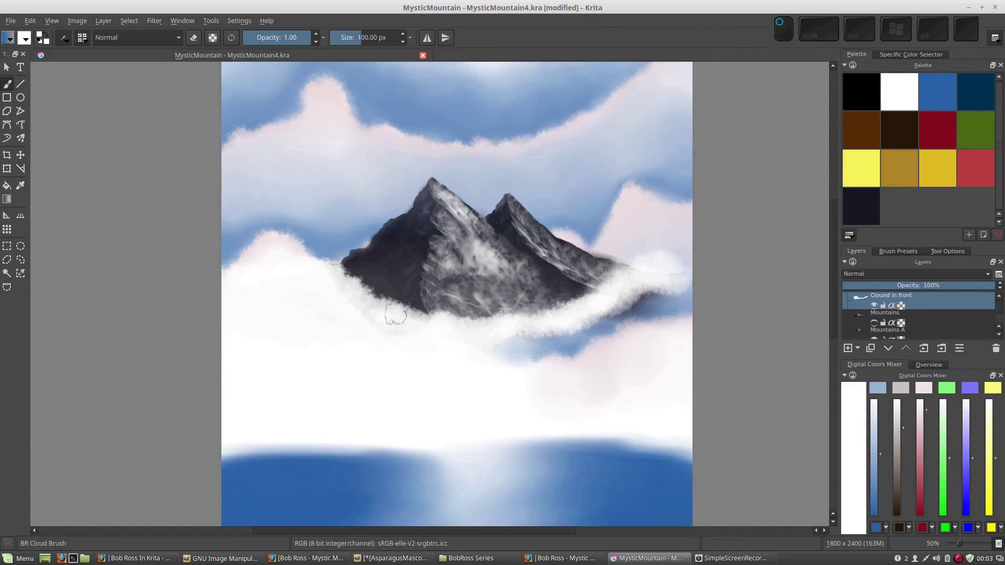
pyautogui.moveTo(497, 352)
pyautogui.mouseDown()
pyautogui.moveTo(525, 348)
pyautogui.moveTo(511, 338)
pyautogui.moveTo(540, 353)
pyautogui.moveTo(548, 332)
pyautogui.moveTo(552, 364)
pyautogui.moveTo(557, 331)
pyautogui.moveTo(592, 356)
pyautogui.moveTo(664, 299)
pyautogui.moveTo(603, 308)
pyautogui.moveTo(588, 337)
pyautogui.moveTo(627, 287)
pyautogui.moveTo(624, 328)
pyautogui.moveTo(655, 288)
pyautogui.moveTo(647, 325)
pyautogui.moveTo(655, 279)
pyautogui.moveTo(660, 297)
pyautogui.moveTo(610, 317)
pyautogui.moveTo(660, 269)
pyautogui.moveTo(634, 282)
pyautogui.moveTo(644, 292)
pyautogui.moveTo(612, 304)
pyautogui.moveTo(683, 270)
pyautogui.moveTo(624, 309)
pyautogui.moveTo(523, 345)
pyautogui.mouseUp()
pyautogui.hotkey('ctrl', 'z')
pyautogui.hotkey('ctrl', 'z')
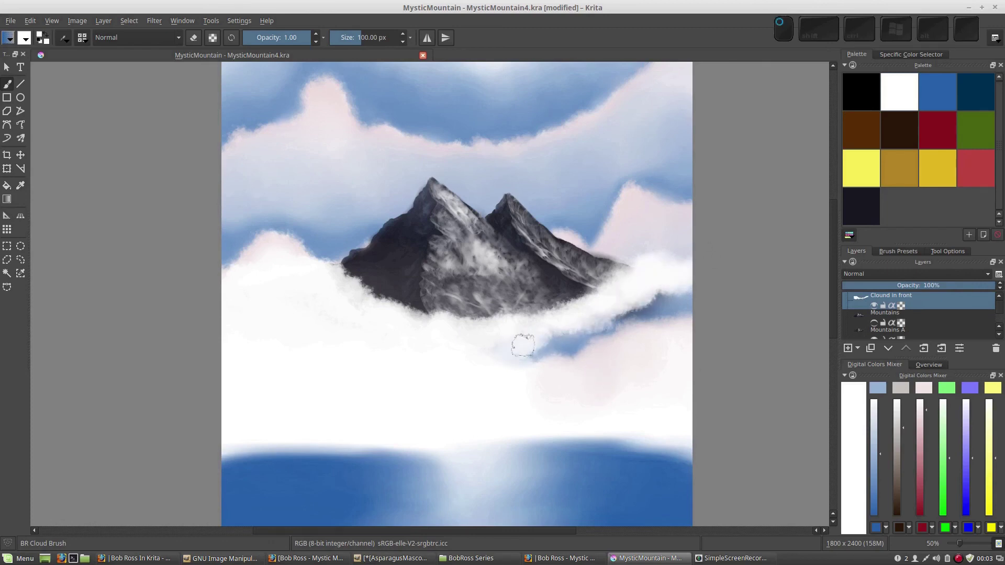
pyautogui.hotkey('ctrl', 'z')
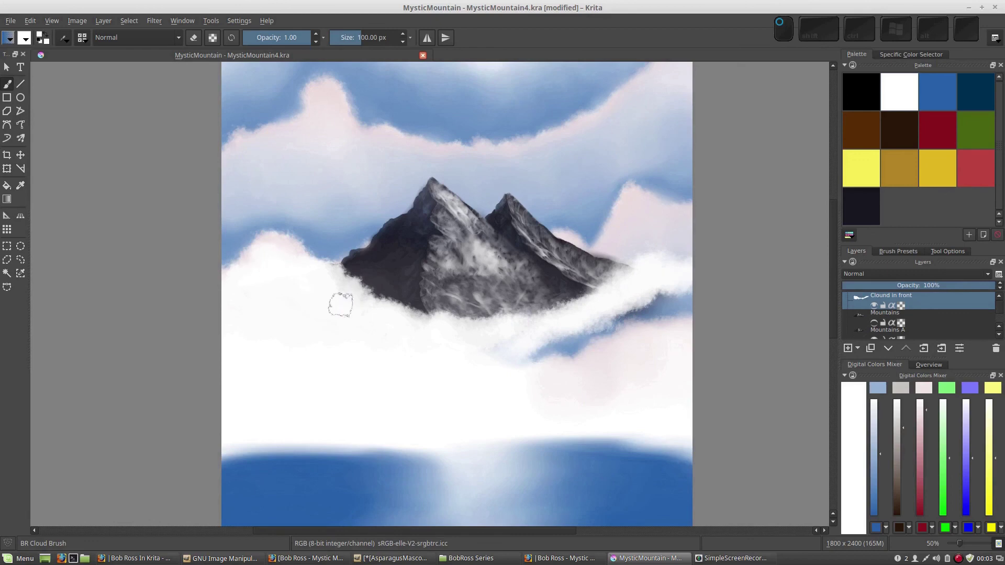
# Switch to the BR 2in Blender brush and smear the blue band beside the mountain into white cloud.
pyautogui.rightClick(649, 316)
pyautogui.click(675, 280)
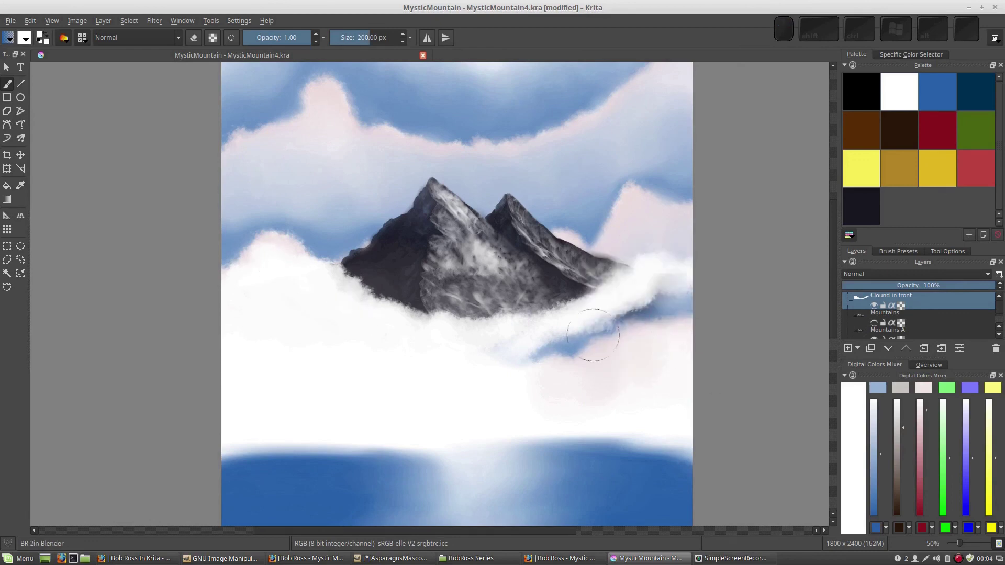
pyautogui.moveTo(593, 335)
pyautogui.mouseDown()
pyautogui.moveTo(563, 340)
pyautogui.moveTo(558, 357)
pyautogui.moveTo(541, 348)
pyautogui.moveTo(570, 360)
pyautogui.moveTo(604, 335)
pyautogui.mouseUp()
pyautogui.moveTo(625, 313)
pyautogui.mouseDown()
pyautogui.moveTo(647, 310)
pyautogui.moveTo(640, 304)
pyautogui.moveTo(655, 312)
pyautogui.moveTo(653, 286)
pyautogui.moveTo(675, 300)
pyautogui.moveTo(666, 288)
pyautogui.moveTo(623, 293)
pyautogui.moveTo(634, 316)
pyautogui.moveTo(591, 317)
pyautogui.moveTo(592, 339)
pyautogui.moveTo(445, 337)
pyautogui.moveTo(472, 353)
pyautogui.moveTo(408, 345)
pyautogui.moveTo(413, 319)
pyautogui.moveTo(368, 334)
pyautogui.moveTo(310, 294)
pyautogui.moveTo(289, 318)
pyautogui.moveTo(310, 314)
pyautogui.moveTo(375, 351)
pyautogui.moveTo(453, 371)
pyautogui.mouseUp()
pyautogui.moveTo(495, 343)
pyautogui.mouseDown()
pyautogui.moveTo(534, 380)
pyautogui.moveTo(617, 331)
pyautogui.moveTo(639, 287)
pyautogui.mouseUp()
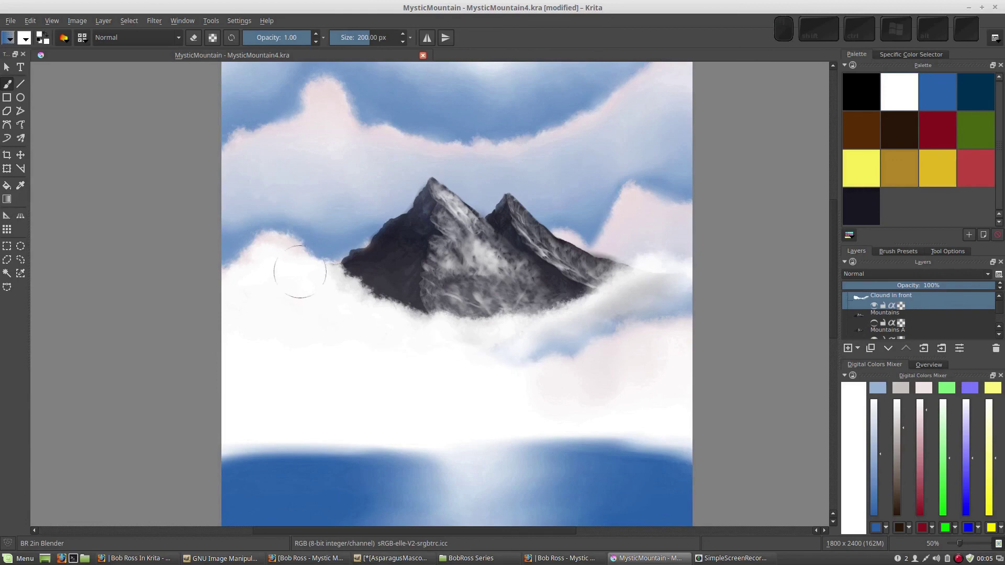